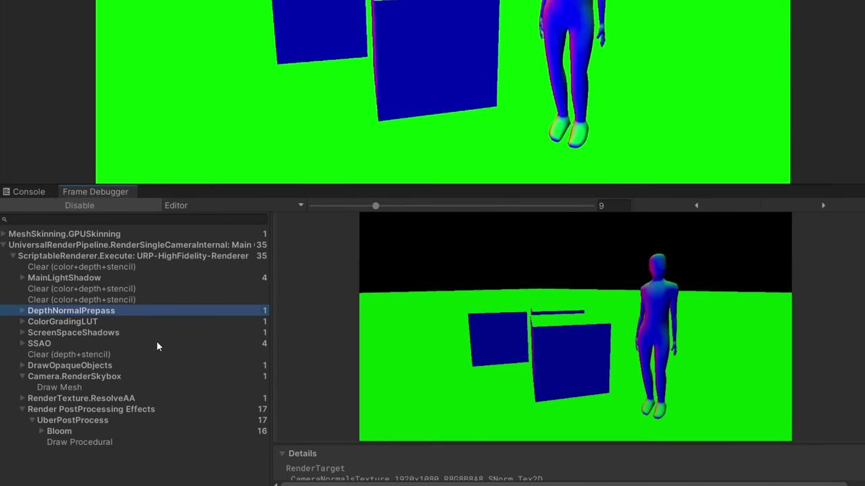
pyautogui.press('Right')
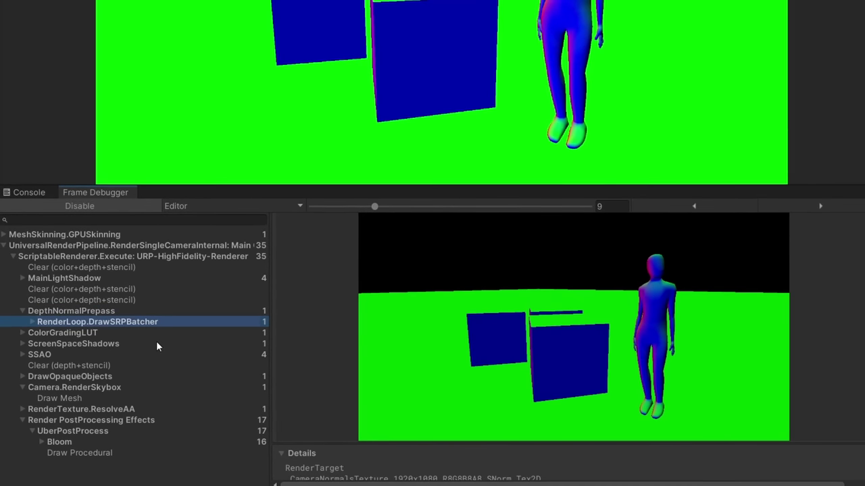
pyautogui.press('Left')
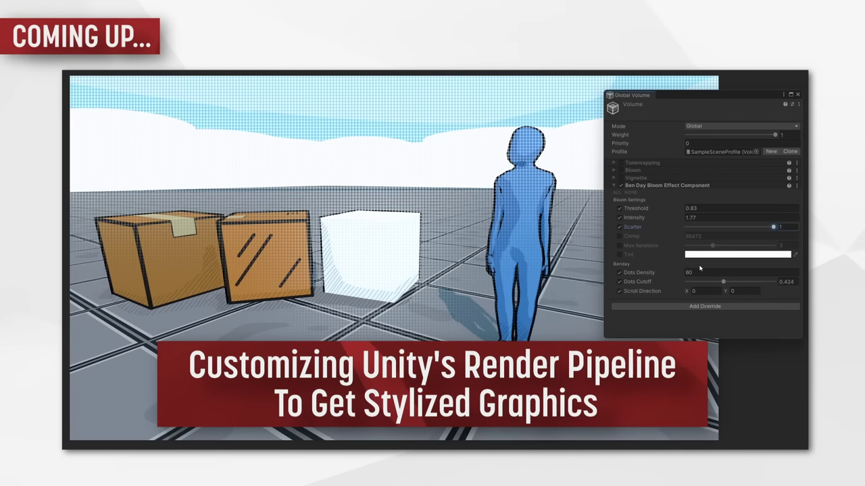
# Step: Drag the Ben Day Bloom Scatter lower and slightly raise the Box material's Outline Thickness
pyautogui.moveTo(774, 227); pyautogui.dragTo(741, 233)
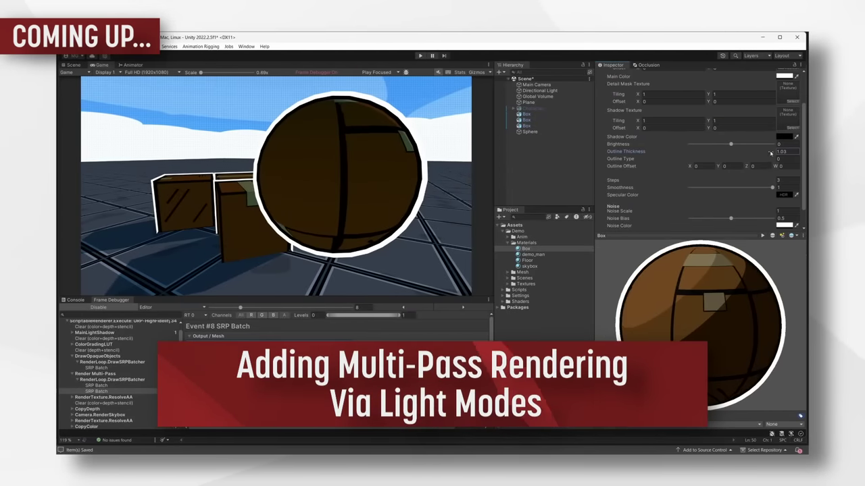
pyautogui.moveTo(771, 153); pyautogui.dragTo(777, 152)
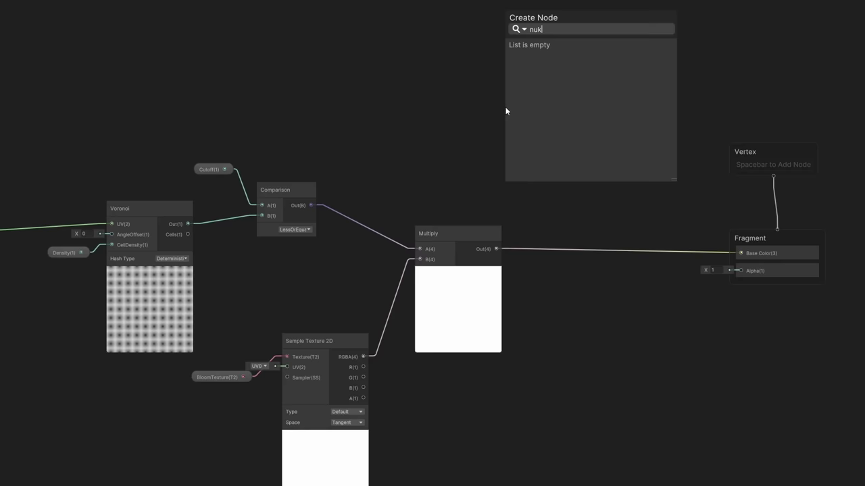
# Step: Place a Multiply node in the composite shader graph and tweak the Global Volume's Dots Cutoff
pyautogui.write('mu')
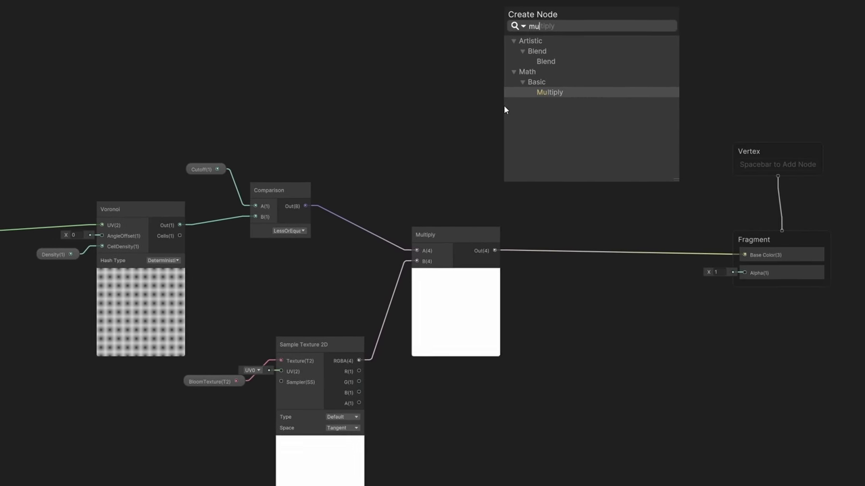
pyautogui.press('Return')
pyautogui.moveTo(548, 135); pyautogui.dragTo(614, 134)
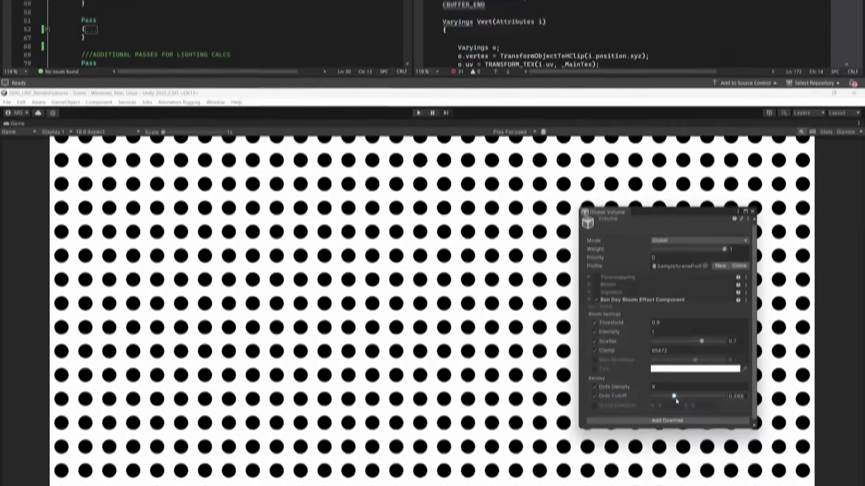
pyautogui.moveTo(681, 309)
pyautogui.mouseDown()
pyautogui.moveTo(697, 309)
pyautogui.moveTo(679, 309)
pyautogui.mouseUp()
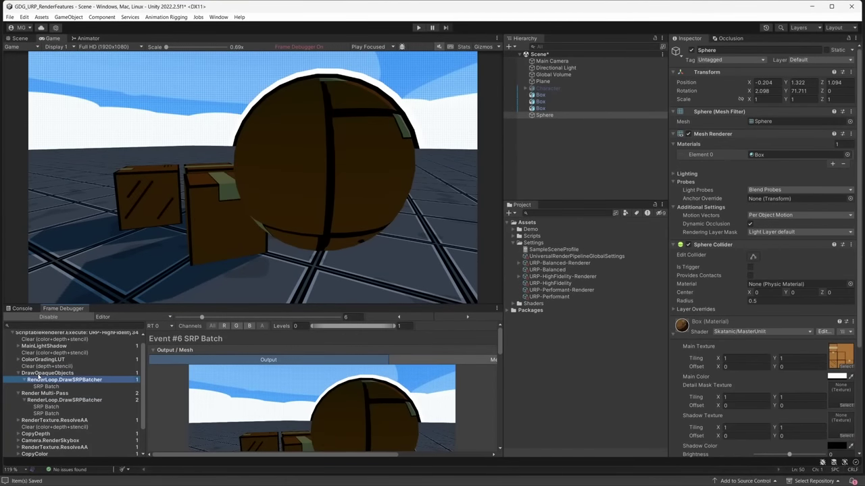
# Step: In ShaderGraph_Composite, connect the Lerp node's Out to Fragment Base Color and save the asset
pyautogui.press('Down')
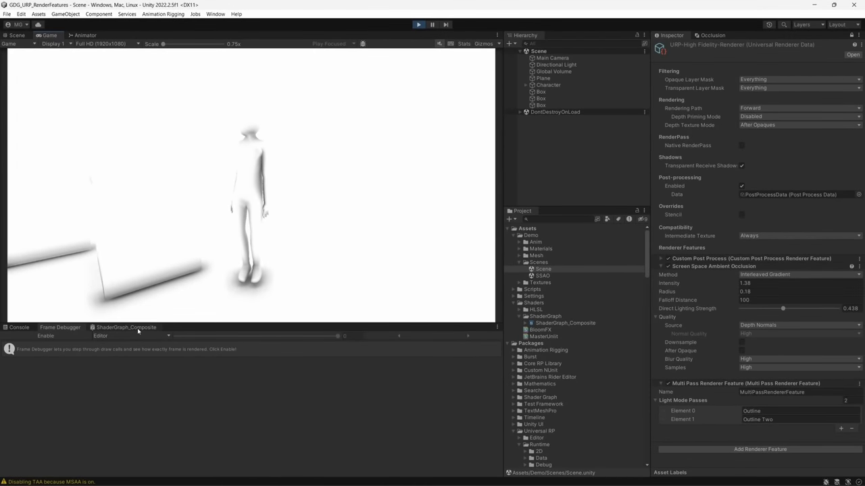
pyautogui.click(147, 327)
pyautogui.moveTo(198, 324); pyautogui.dragTo(198, 254)
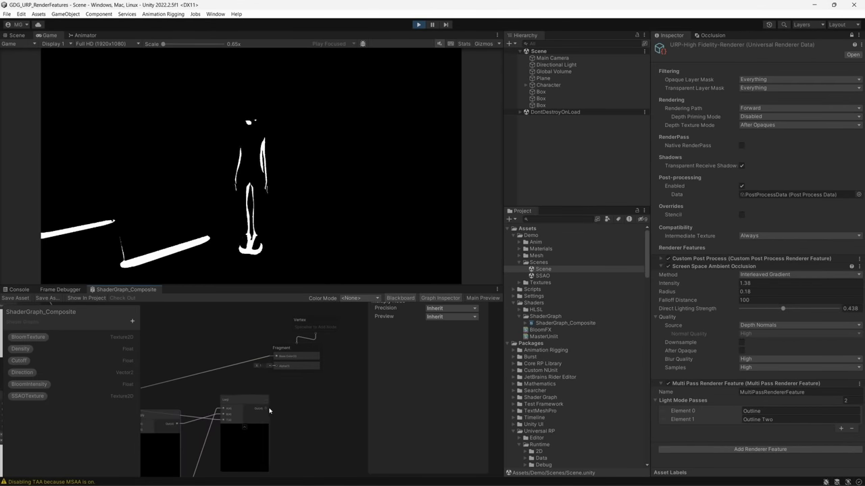
pyautogui.moveTo(269, 410); pyautogui.dragTo(264, 402)
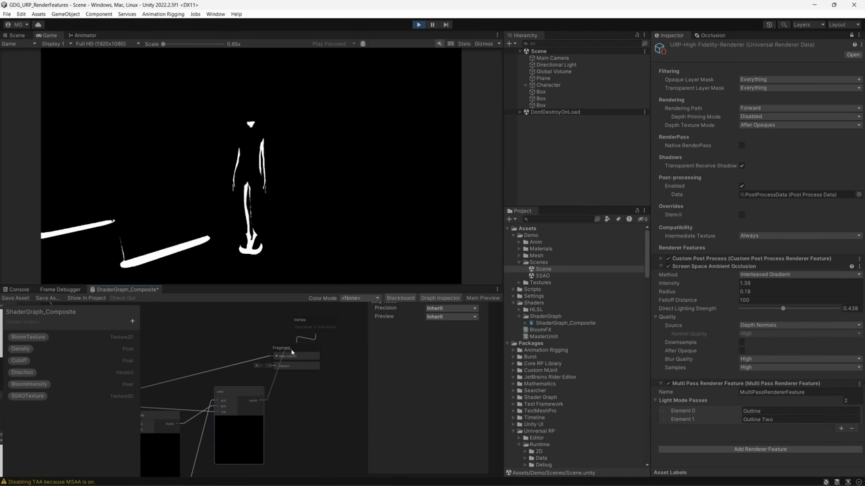
pyautogui.moveTo(283, 360); pyautogui.dragTo(162, 305)
pyautogui.click(16, 298)
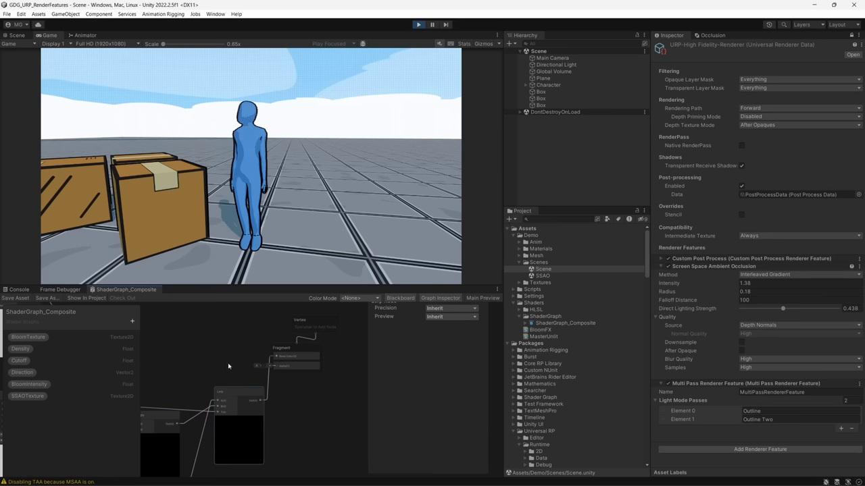
pyautogui.scroll(3, 338, 349)
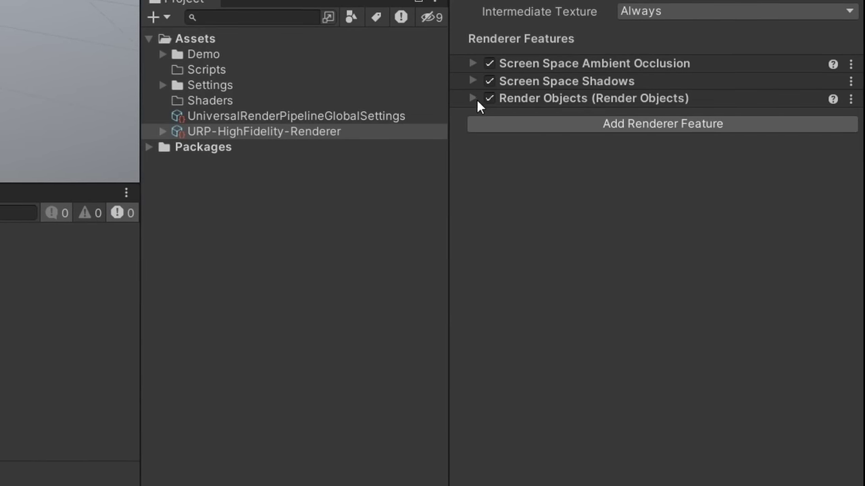
# Step: Expand Render Objects and review its Event and Queue lists, keeping AfterRenderingOpaques and Opaque
pyautogui.click(472, 98)
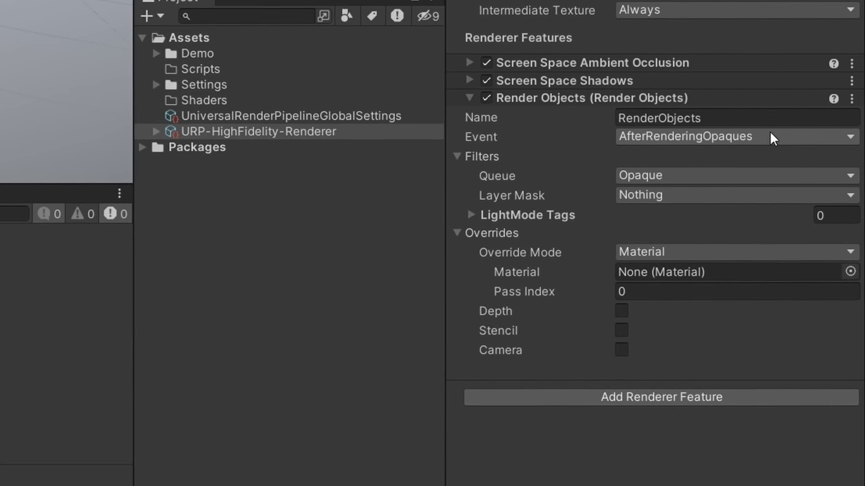
pyautogui.click(814, 136)
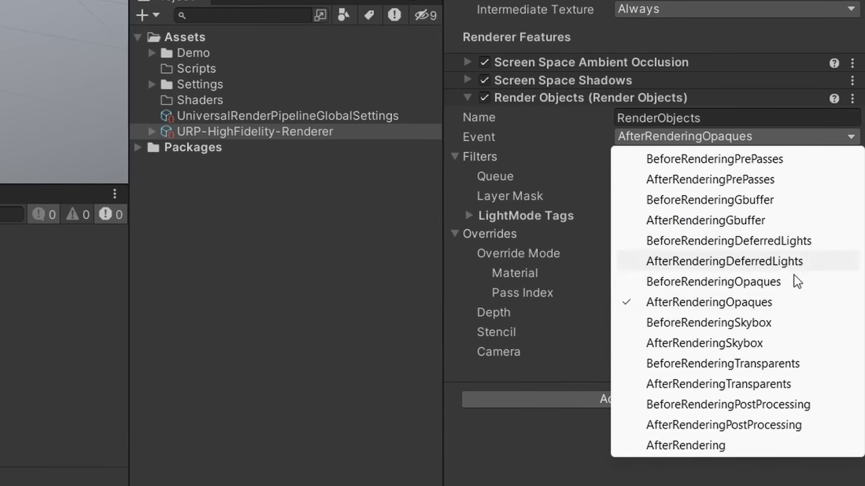
pyautogui.click(540, 139)
pyautogui.click(689, 177)
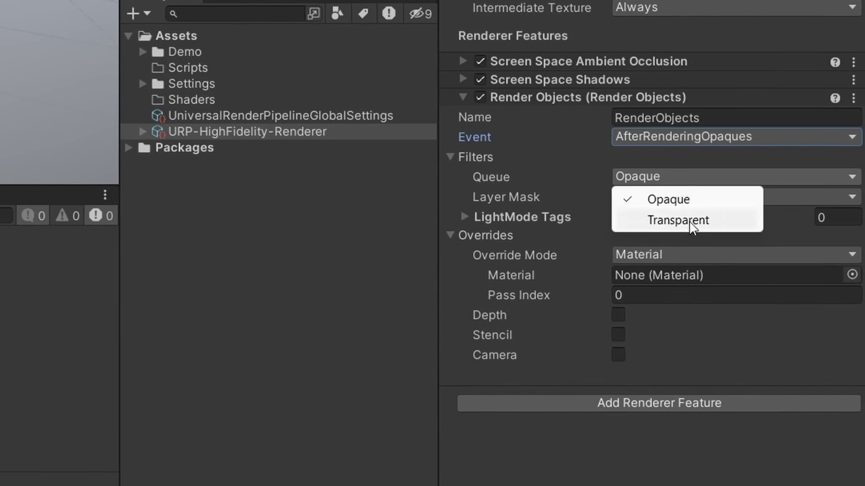
pyautogui.click(518, 177)
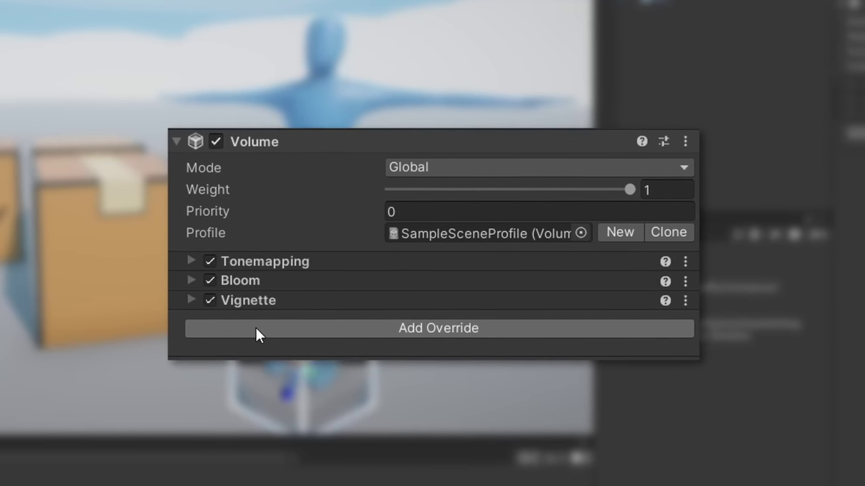
pyautogui.click(667, 170)
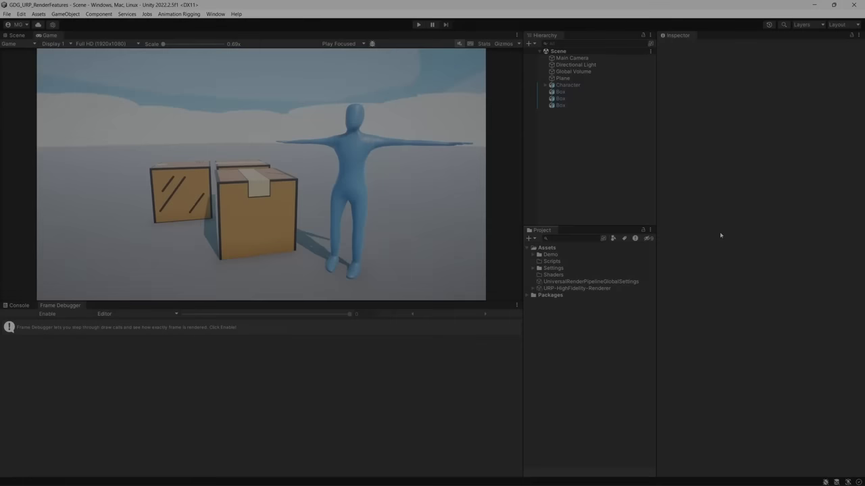
# Step: Add a C# script named BenDayBloomEffectComponent to the Scripts folder
pyautogui.click(551, 262)
pyautogui.rightClick(553, 261)
pyautogui.moveTo(608, 264)
pyautogui.click(758, 75)
pyautogui.write('BenDayBloomEffectComponent')
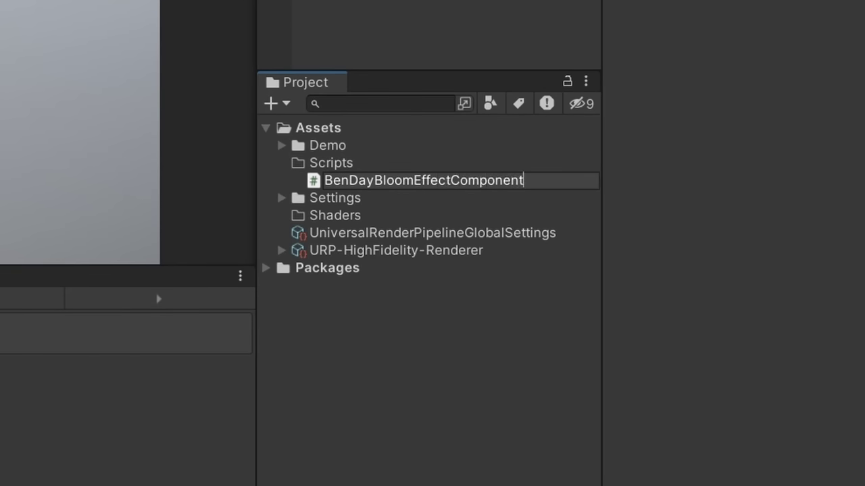
pyautogui.press('Return')
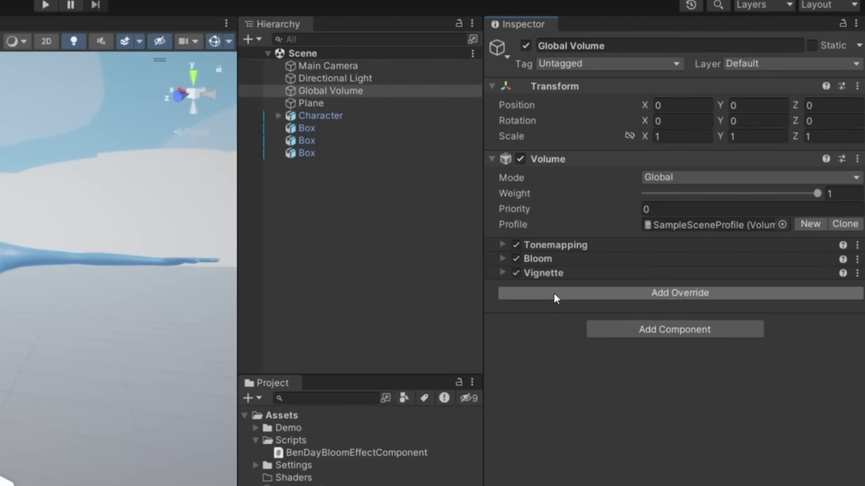
pyautogui.click(696, 181)
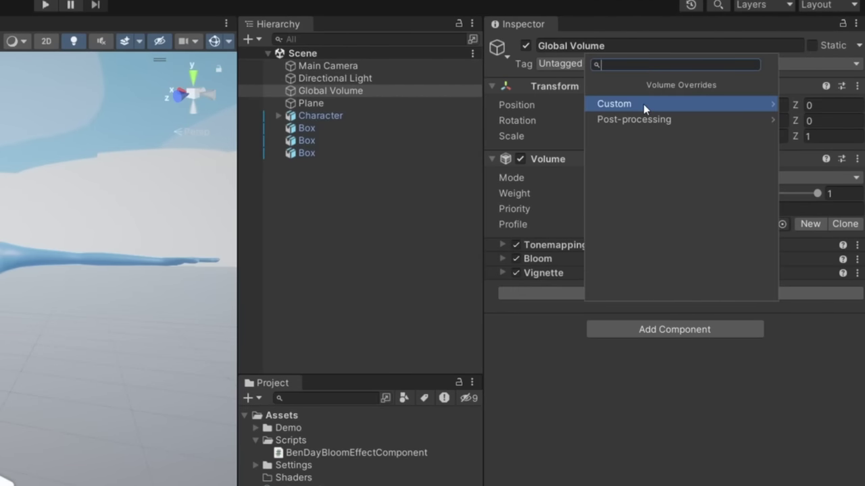
pyautogui.click(743, 79)
pyautogui.click(689, 107)
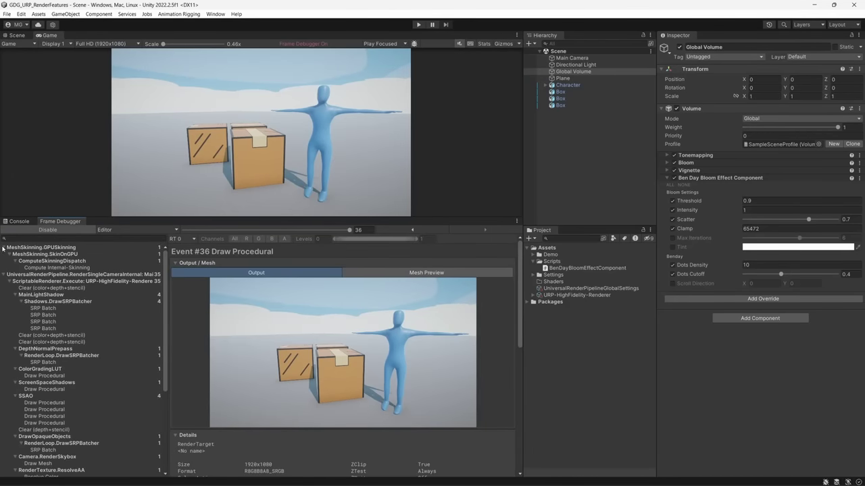
# Step: Collapse the MeshSkinning.GPUSkinning entry in the Frame Debugger
pyautogui.click(3, 249)
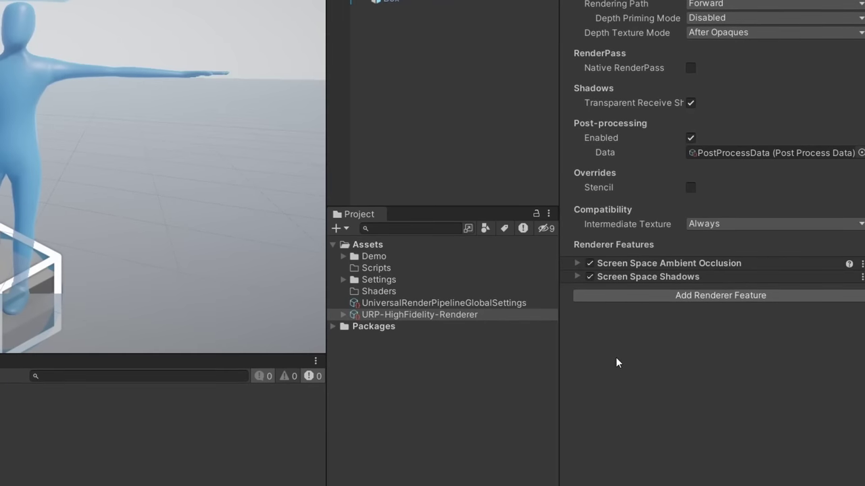
# Step: Open the Add Renderer Feature list on the URP-HighFidelity-Renderer asset
pyautogui.click(592, 296)
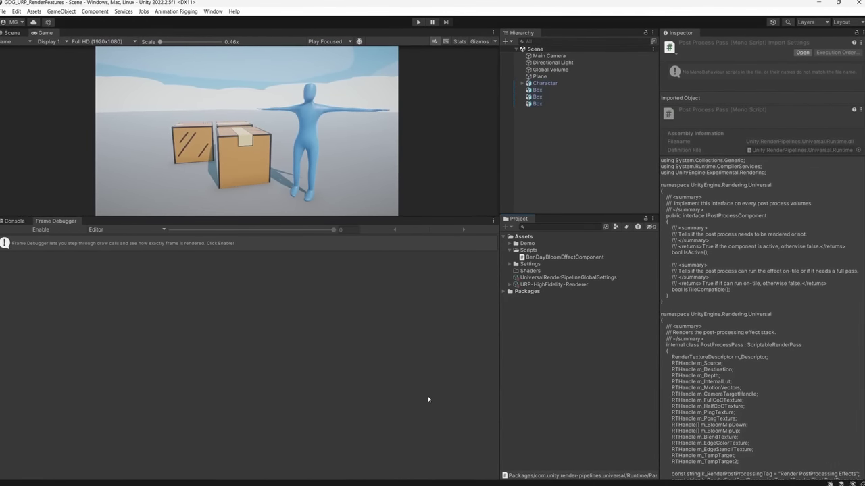
# Step: Add a C# script named CustomPostProcessRendererFeature to the Scripts folder
pyautogui.rightClick(534, 251)
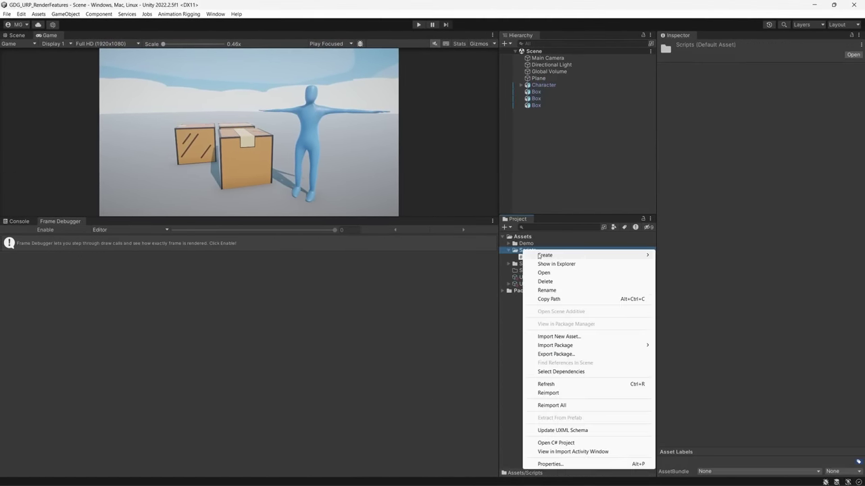
pyautogui.moveTo(539, 256)
pyautogui.click(676, 77)
pyautogui.write('CustomPostProcessRenderFeature')
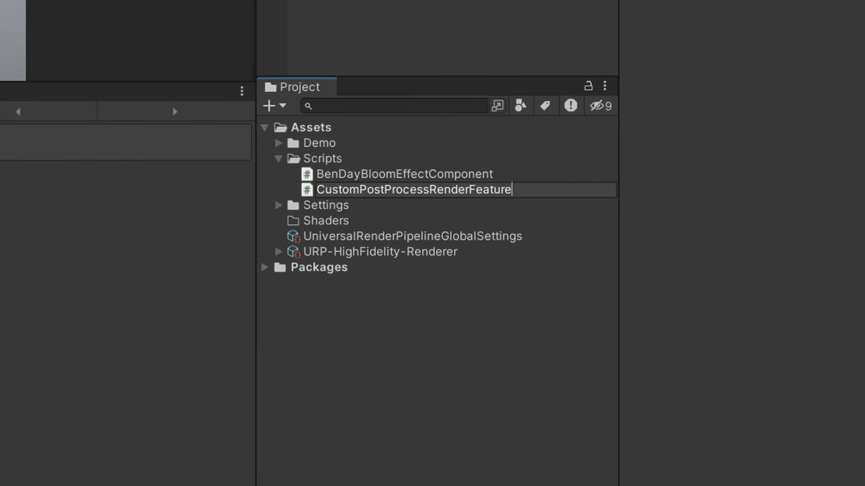
pyautogui.press('Return')
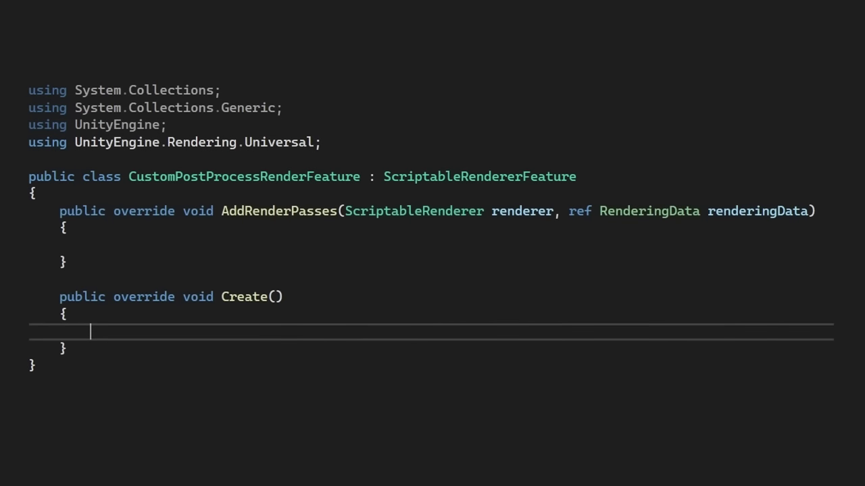
# Step: Create the CustomPostProcessPass script and start adding the m_customPass field to the renderer feature
pyautogui.write('CustomPostProcessPass')
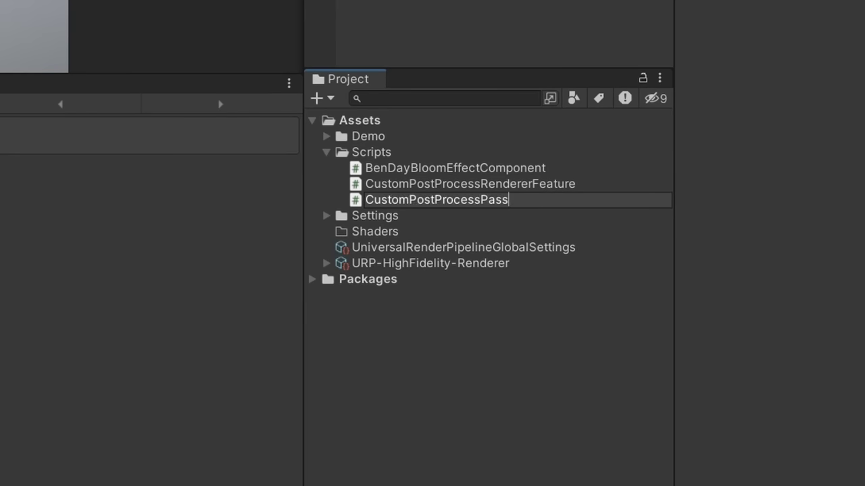
pyautogui.press('Return')
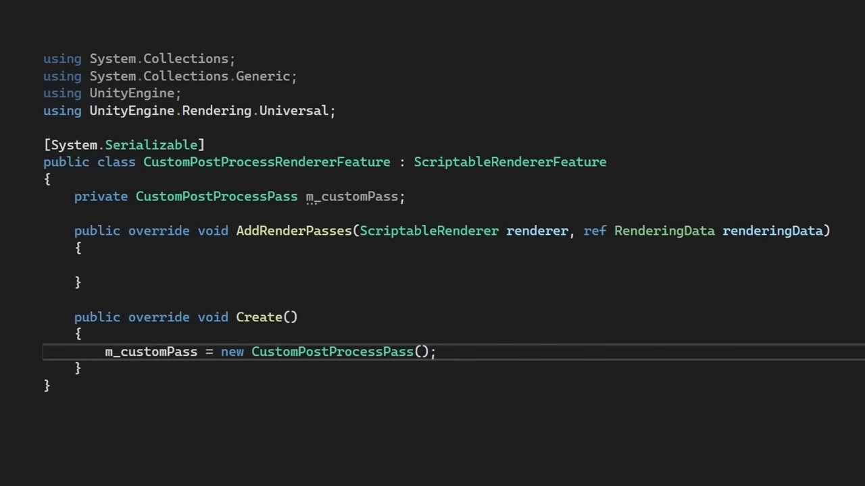
pyautogui.click(43, 404)
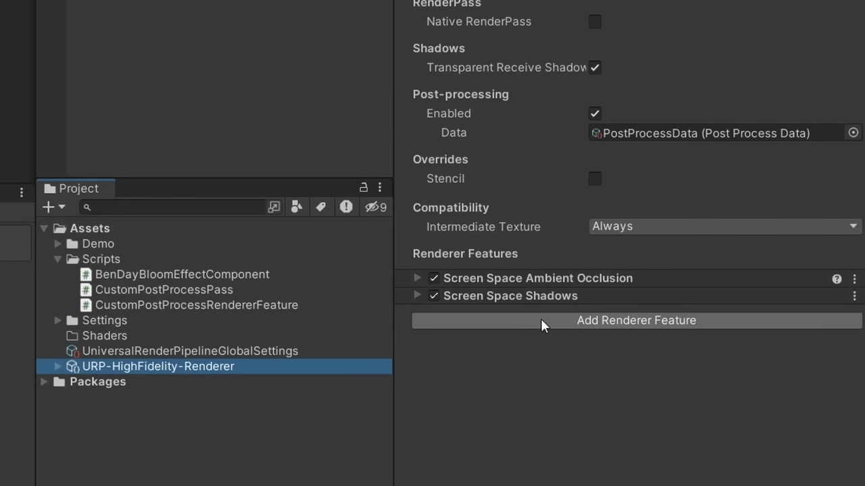
# Step: Add the Custom Post Process Renderer Feature to URP-HighFidelity-Renderer's renderer feature list
pyautogui.click(541, 318)
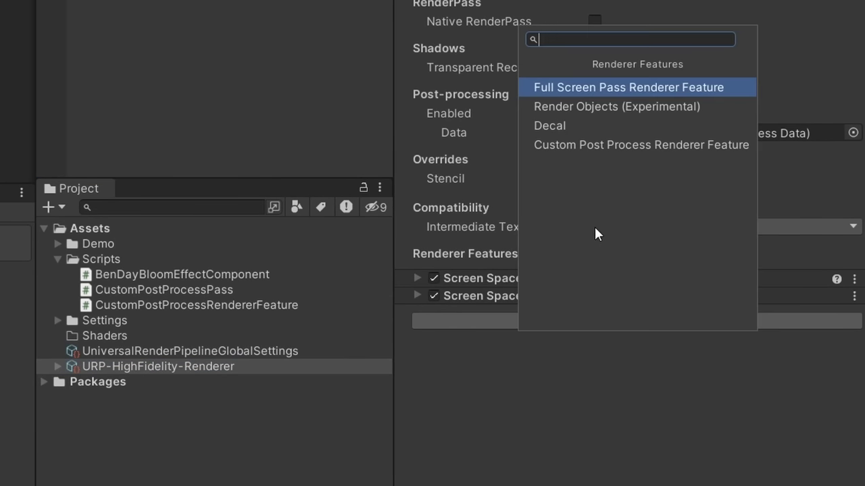
pyautogui.click(615, 146)
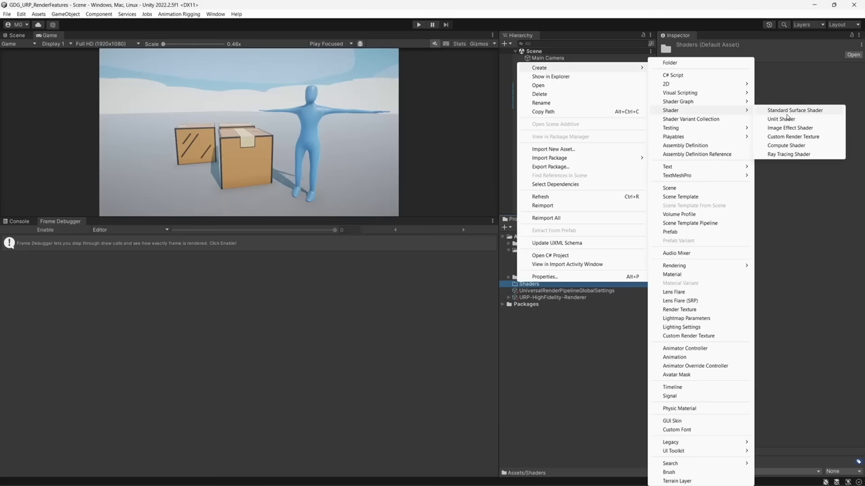
# Step: Create an unlit shader named BloomFX in the Shaders folder and enlarge its details area
pyautogui.click(781, 119)
pyautogui.write('BloomFX')
pyautogui.press('Return')
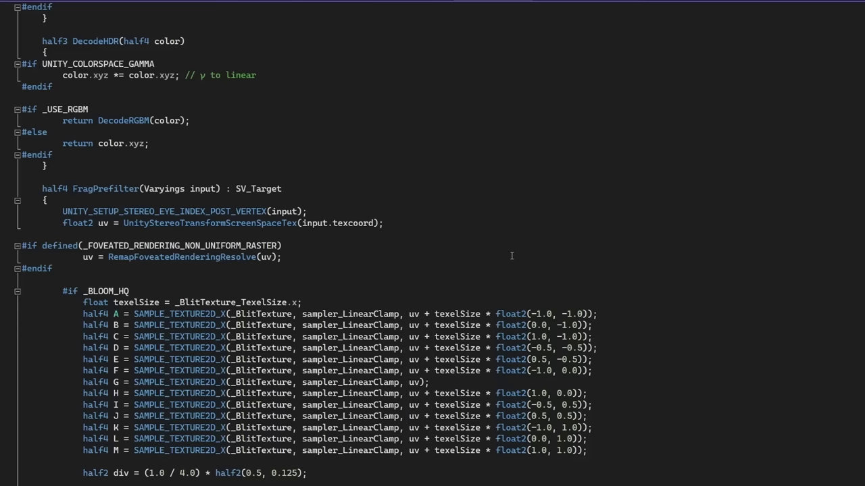
pyautogui.scroll(-9, 512, 255)
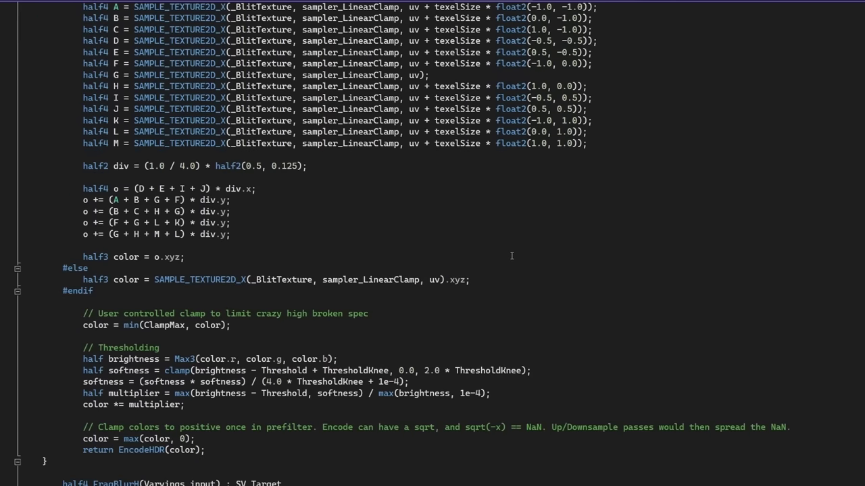
pyautogui.scroll(-7, 512, 256)
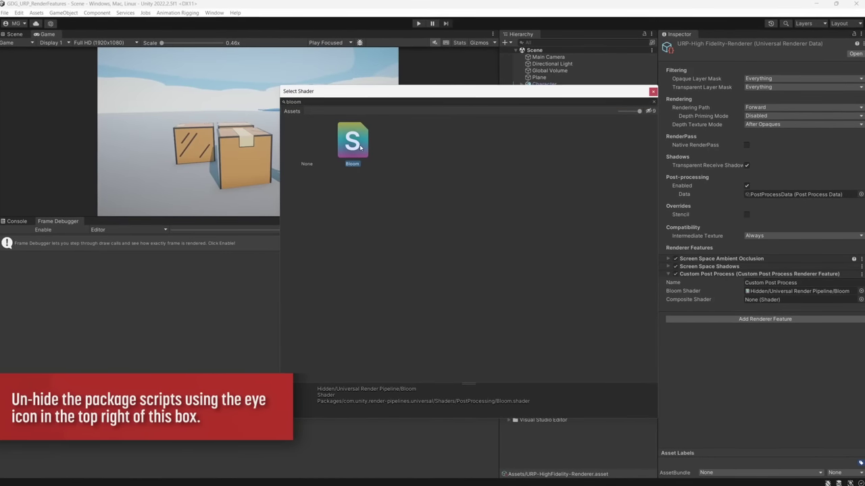
pyautogui.moveTo(469, 384); pyautogui.dragTo(474, 321)
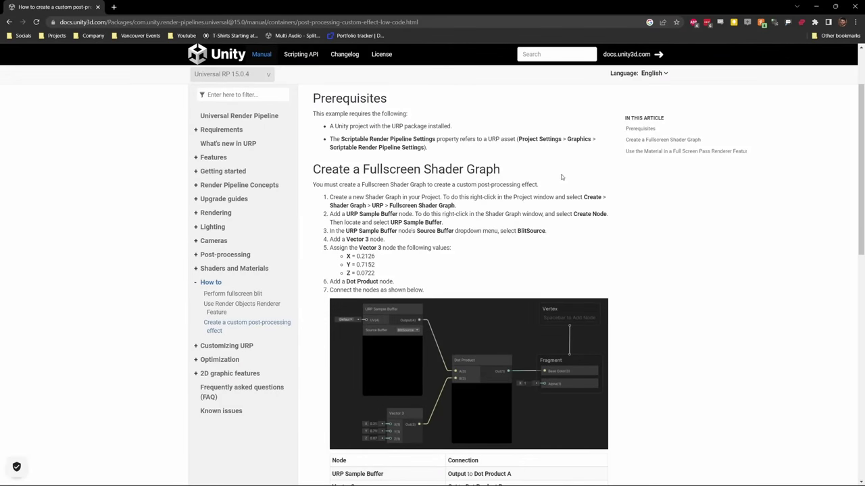
# Step: Scroll the URP custom post-processing manual page to the Fullscreen Shader Graph steps
pyautogui.scroll(-2, 683, 235)
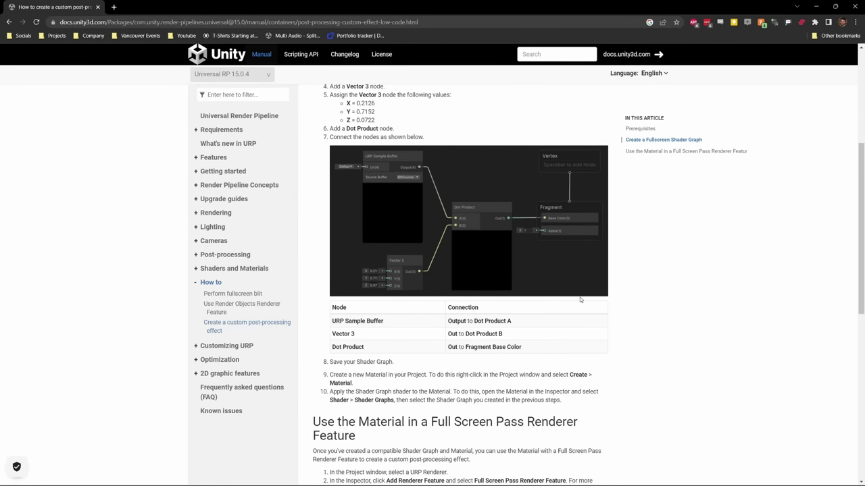
pyautogui.scroll(1, 708, 268)
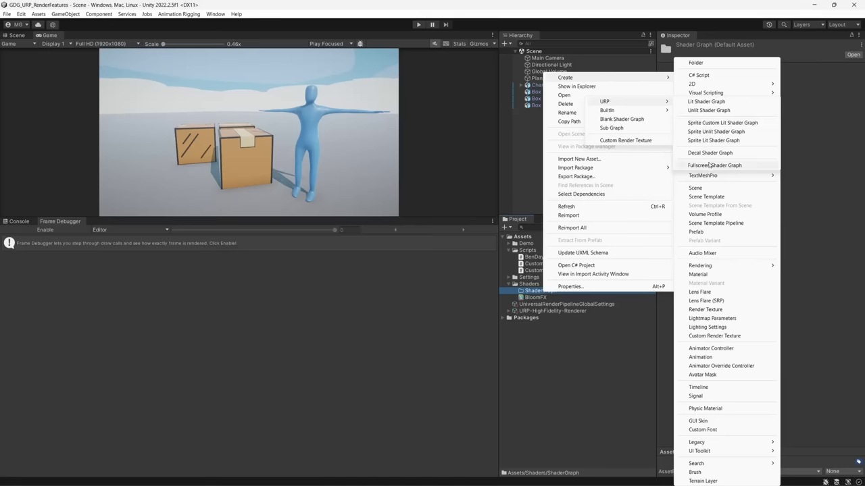
# Step: Create the ShaderGraph_Composite Fullscreen Shader Graph and add a Sample Texture 2D node
pyautogui.click(714, 165)
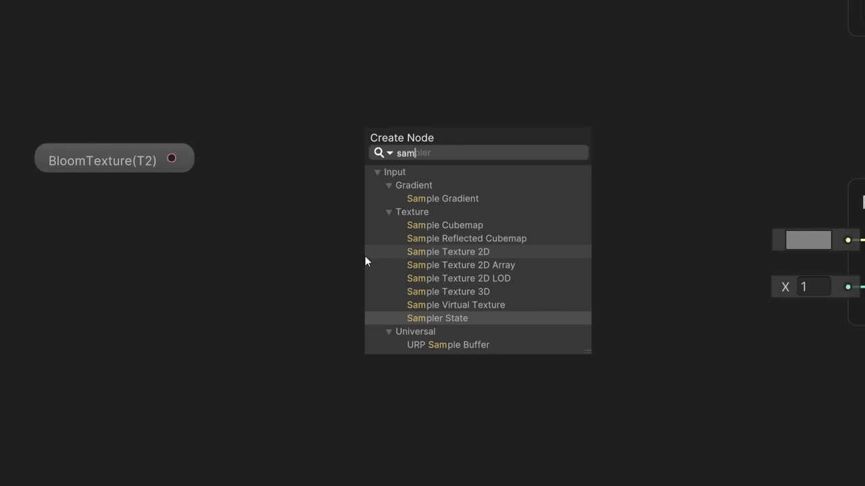
pyautogui.write('plet')
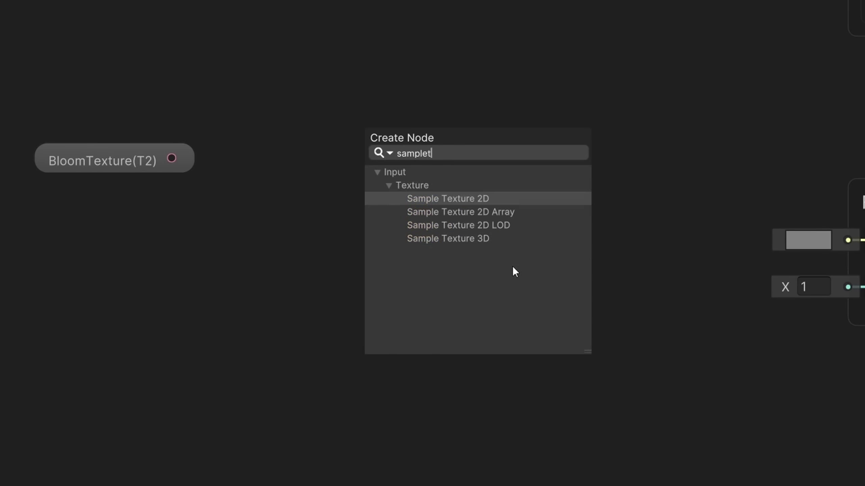
pyautogui.press('Return')
pyautogui.moveTo(515, 277); pyautogui.dragTo(484, 188)
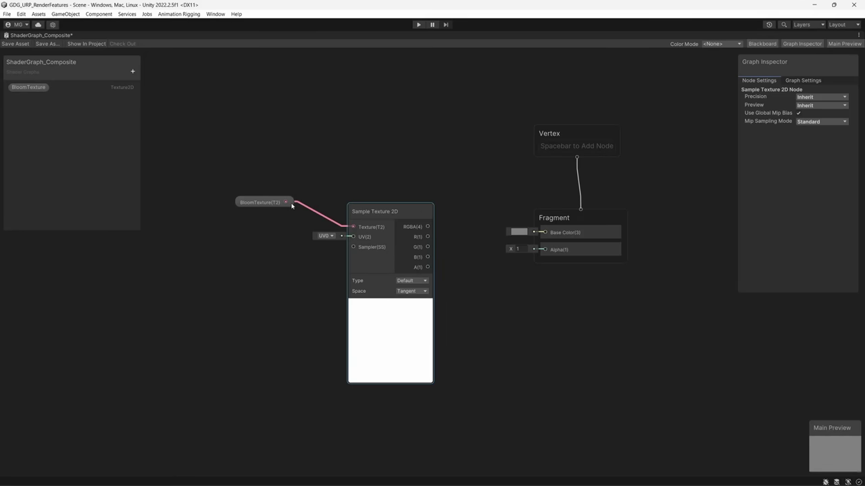
# Step: Wire the BloomTexture sample's RGBA into Base Color and assign the graph as Composite Shader
pyautogui.click(264, 212)
pyautogui.moveTo(264, 212); pyautogui.dragTo(265, 235)
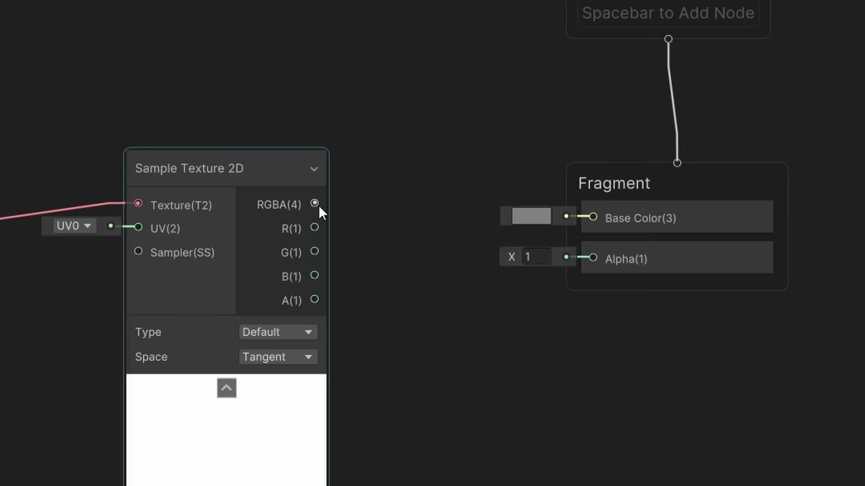
pyautogui.moveTo(427, 227); pyautogui.dragTo(620, 219)
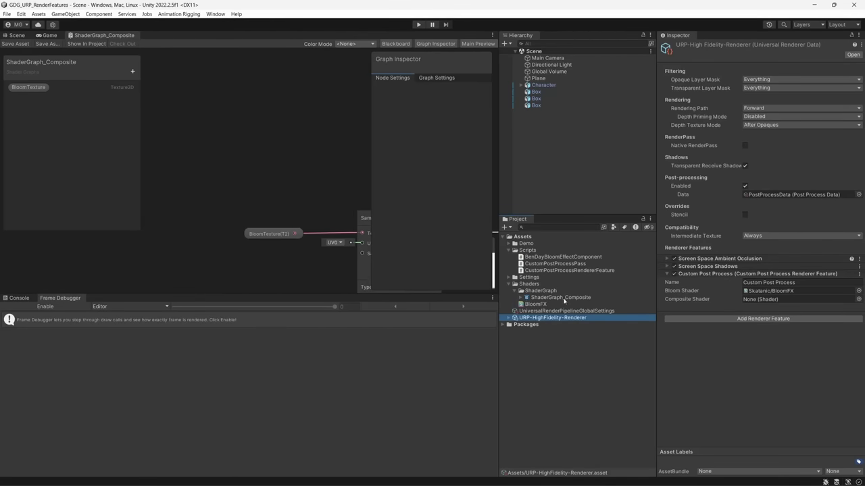
pyautogui.moveTo(564, 301); pyautogui.dragTo(740, 297)
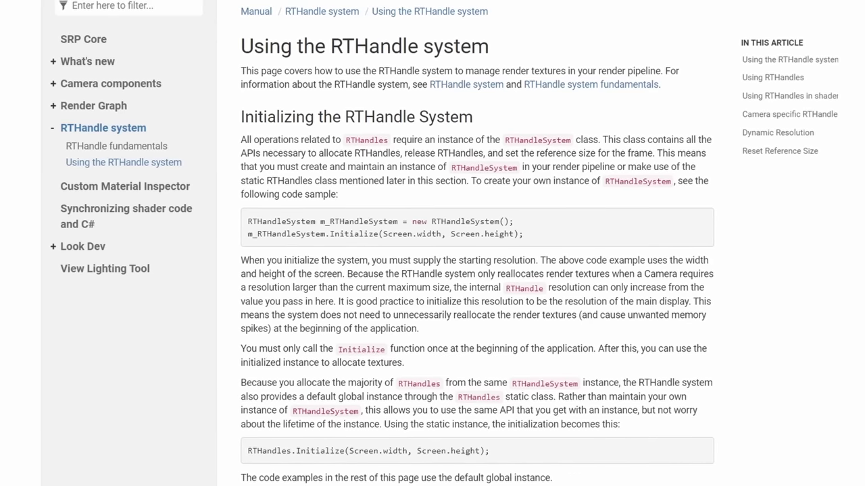
# Step: Scroll the RTHandle docs down to the 'Updating the RTHandle System' section
pyautogui.scroll(-2, 476, 270)
pyautogui.scroll(-1, 477, 270)
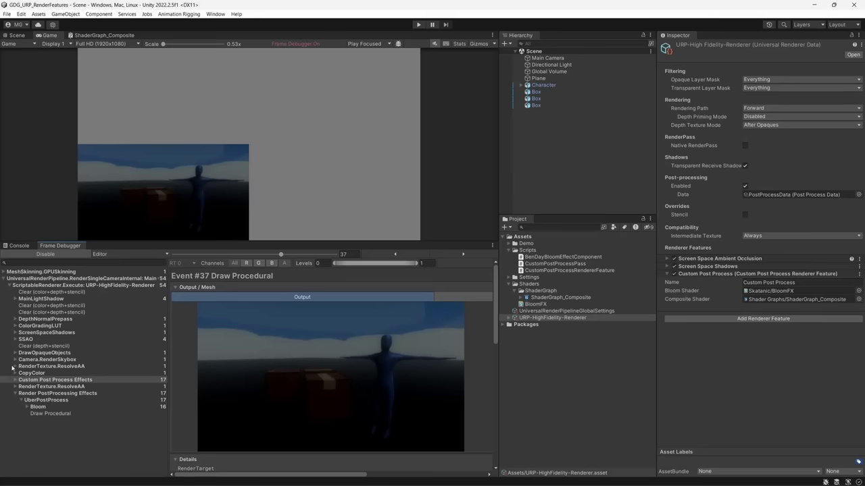
# Step: Expand Custom Post Process Effects, step from ResolveAA through its draw events, and enlarge _BlitTexture
pyautogui.click(14, 380)
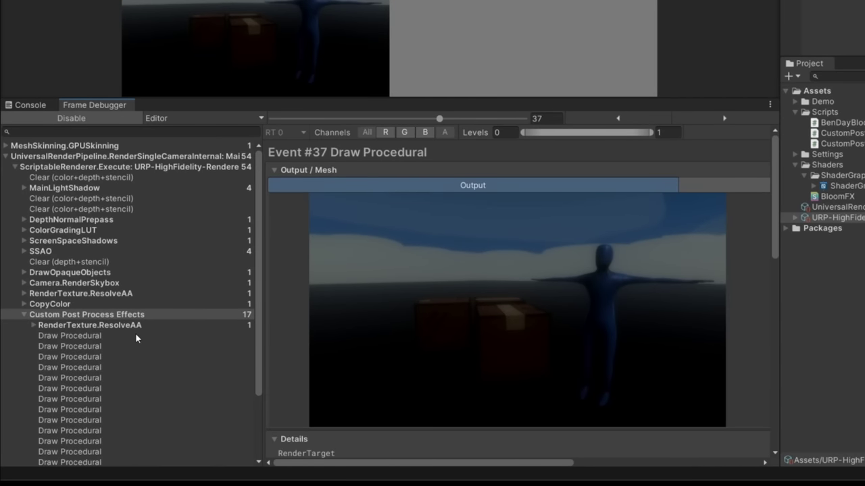
pyautogui.scroll(-3, 135, 333)
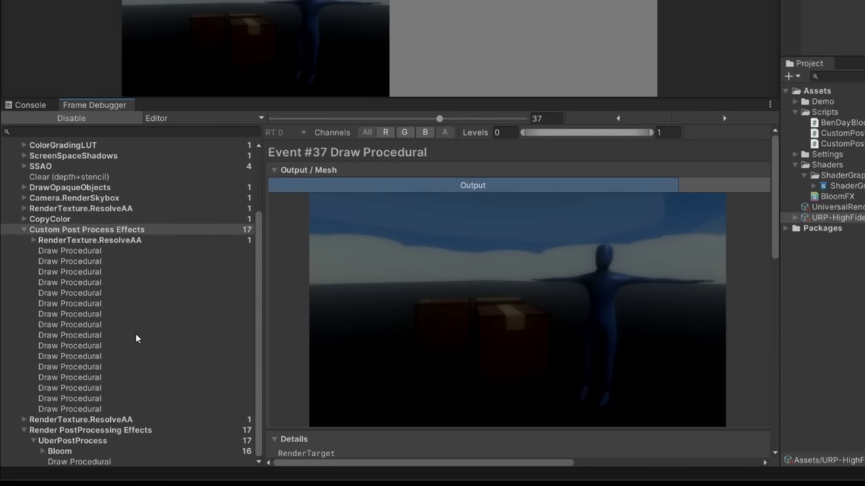
pyautogui.click(125, 240)
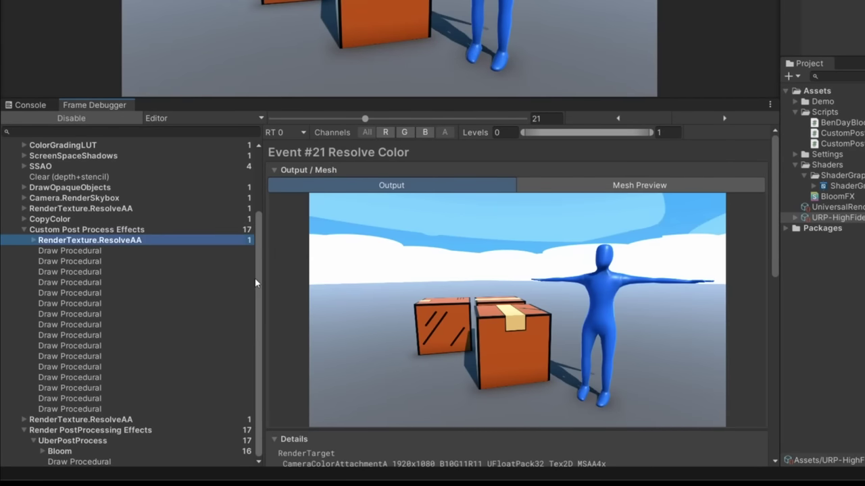
pyautogui.press('Down')
pyautogui.press('Down')
pyautogui.press('Left')
pyautogui.press('Left')
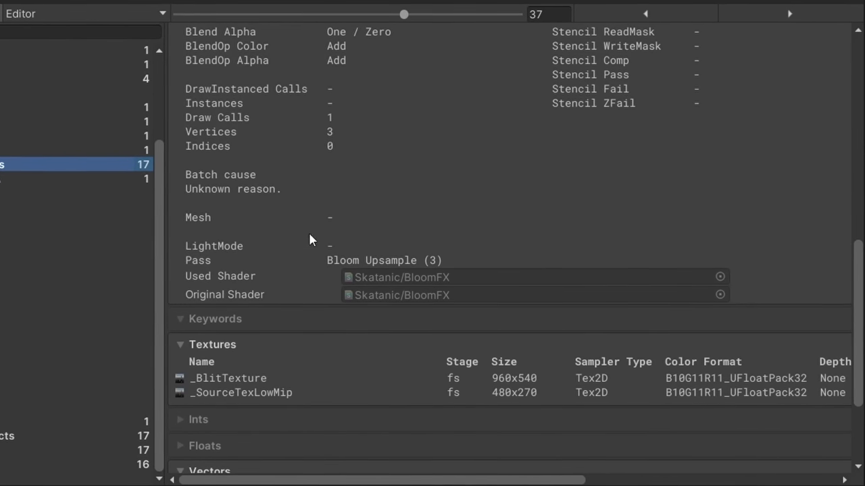
pyautogui.click(179, 380)
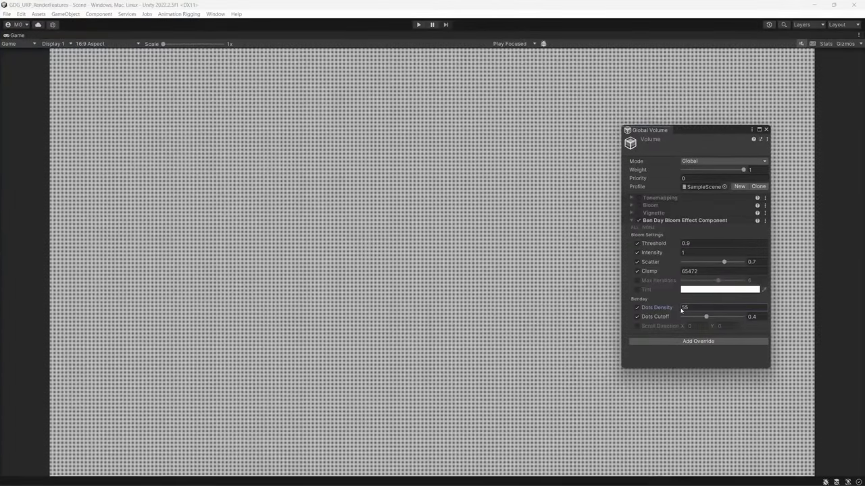
# Step: Drag the Global Volume's Dots Density down from 55 to 18
pyautogui.moveTo(681, 310); pyautogui.dragTo(661, 311)
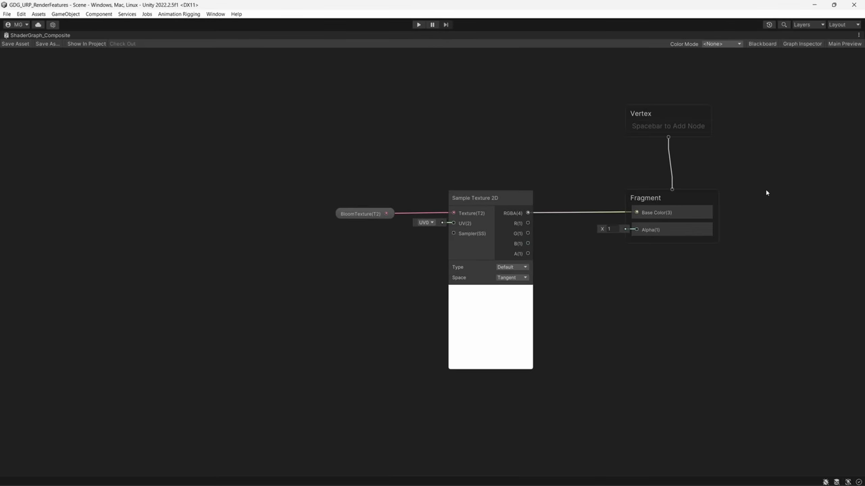
# Step: Add a Voronoi node and set the Screen Position node to Tiled mode
pyautogui.press('space')
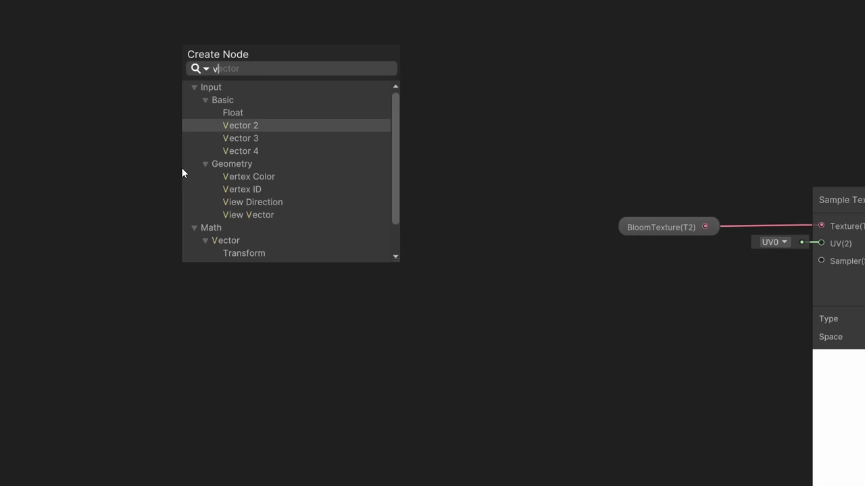
pyautogui.write('vir')
pyautogui.press('BackSpace')
pyautogui.press('BackSpace')
pyautogui.write('or')
pyautogui.press('Return')
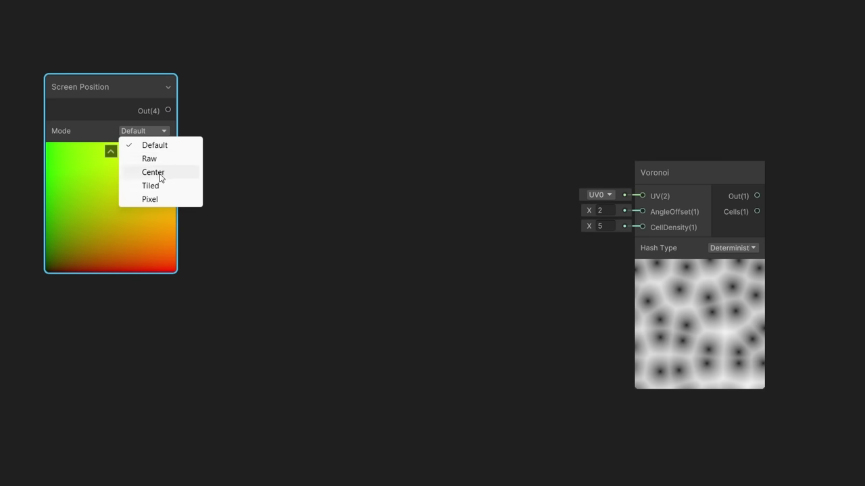
pyautogui.click(160, 185)
# Step: Route Screen Position through a Tiling And Offset node into Voronoi UV, with AngleOffset 0
pyautogui.press('space')
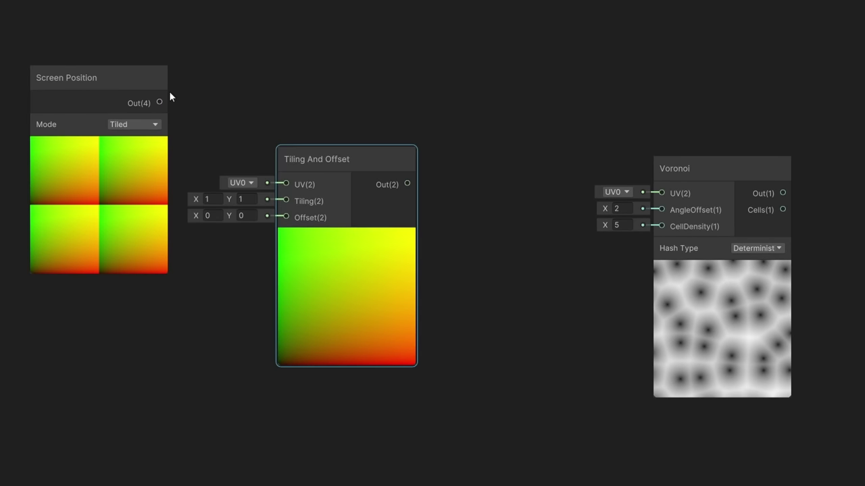
pyautogui.moveTo(160, 102); pyautogui.dragTo(286, 183)
pyautogui.moveTo(344, 158); pyautogui.dragTo(390, 179)
pyautogui.moveTo(454, 204); pyautogui.dragTo(661, 193)
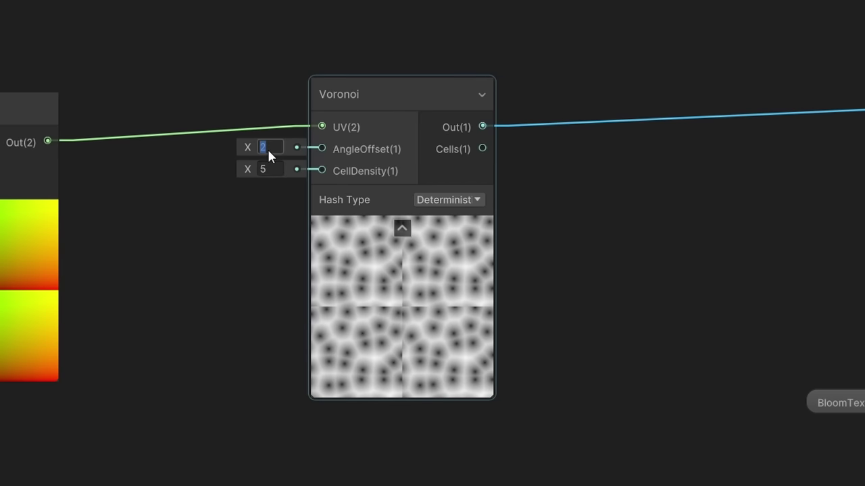
pyautogui.write('0')
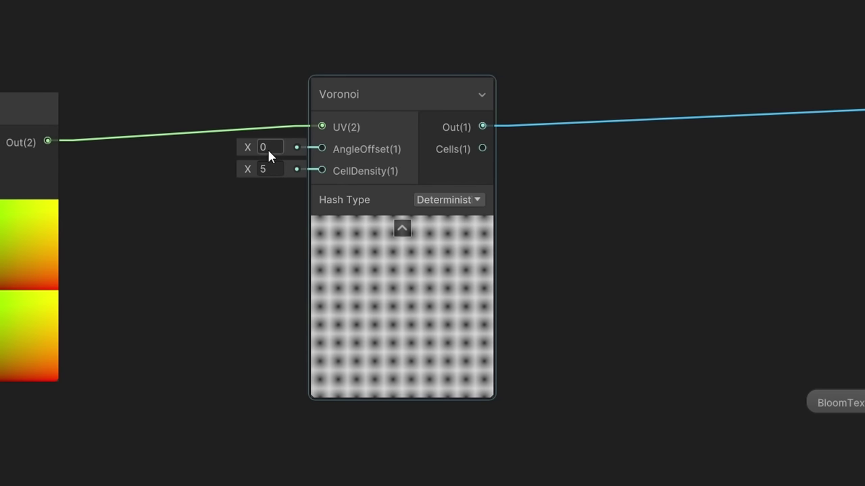
pyautogui.click(728, 302)
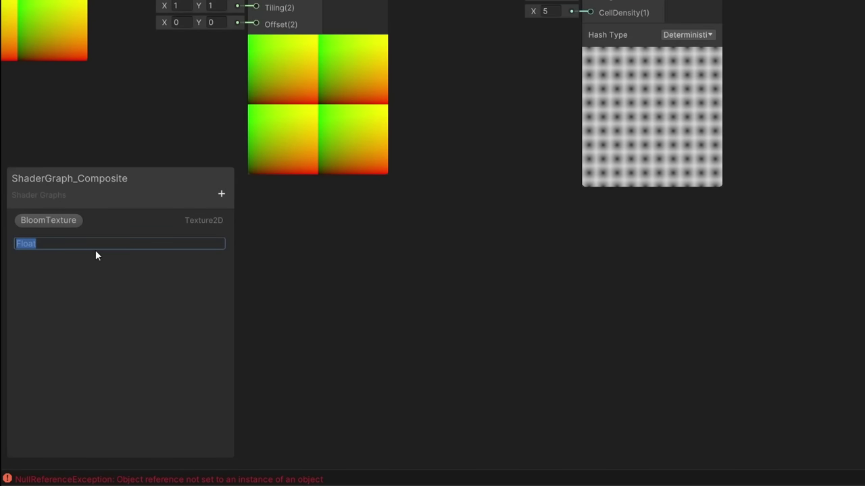
# Step: Add a Density property and adjust the dots density to 39
pyautogui.write('Density')
pyautogui.press('Return')
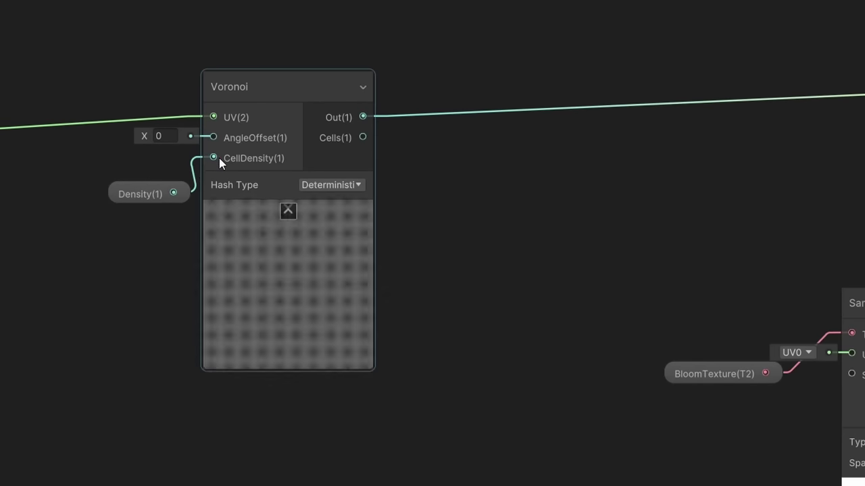
pyautogui.click(146, 193)
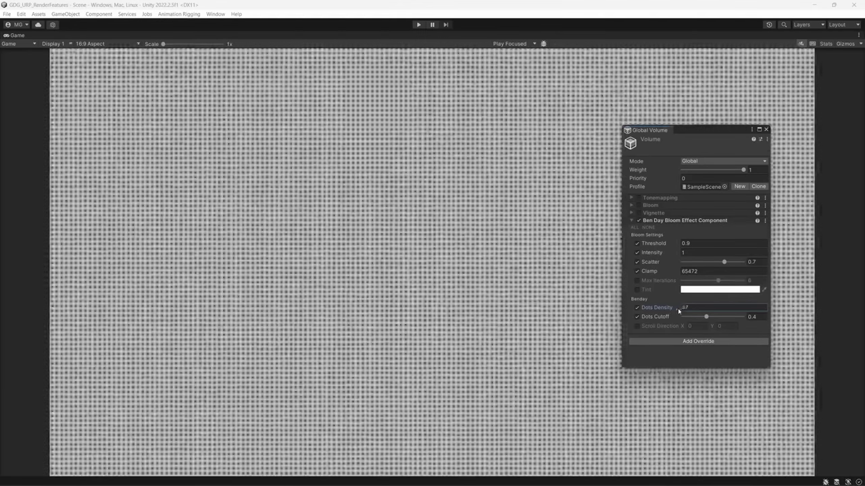
pyautogui.moveTo(683, 309); pyautogui.dragTo(663, 312)
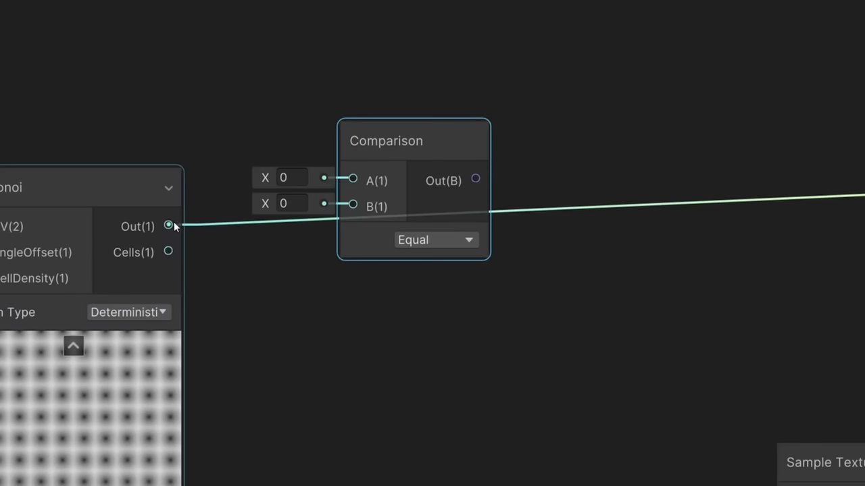
# Step: Compare the Voronoi output against a new Float Cutoff property using LessOrEqual
pyautogui.moveTo(168, 225); pyautogui.dragTo(353, 204)
pyautogui.click(433, 240)
pyautogui.click(435, 301)
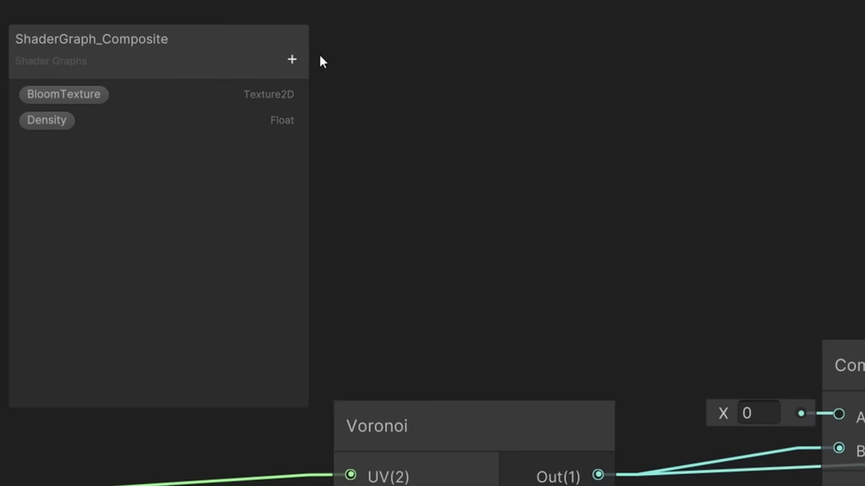
pyautogui.click(292, 59)
pyautogui.click(311, 68)
pyautogui.write('Cutoff')
pyautogui.press('Return')
pyautogui.moveTo(42, 145); pyautogui.dragTo(314, 185)
pyautogui.moveTo(331, 185); pyautogui.dragTo(385, 238)
pyautogui.scroll(-2, 563, 232)
# Step: Connect the Comparison result to the fragment's Base Color
pyautogui.moveTo(309, 220); pyautogui.dragTo(573, 223)
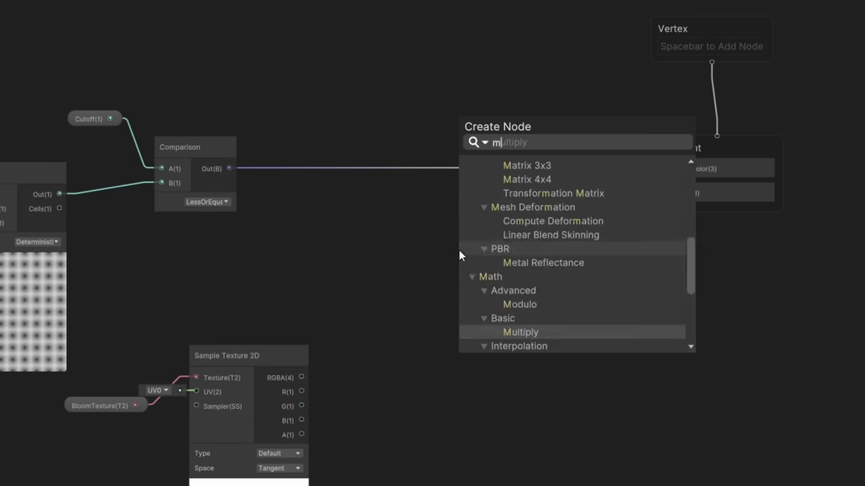
# Step: Multiply the sampled bloom texture by the Comparison result to mask it with dots
pyautogui.press('Return')
pyautogui.moveTo(377, 180); pyautogui.dragTo(415, 207)
pyautogui.moveTo(300, 377); pyautogui.dragTo(379, 242)
pyautogui.moveTo(230, 168); pyautogui.dragTo(379, 228)
pyautogui.moveTo(484, 228); pyautogui.dragTo(667, 168)
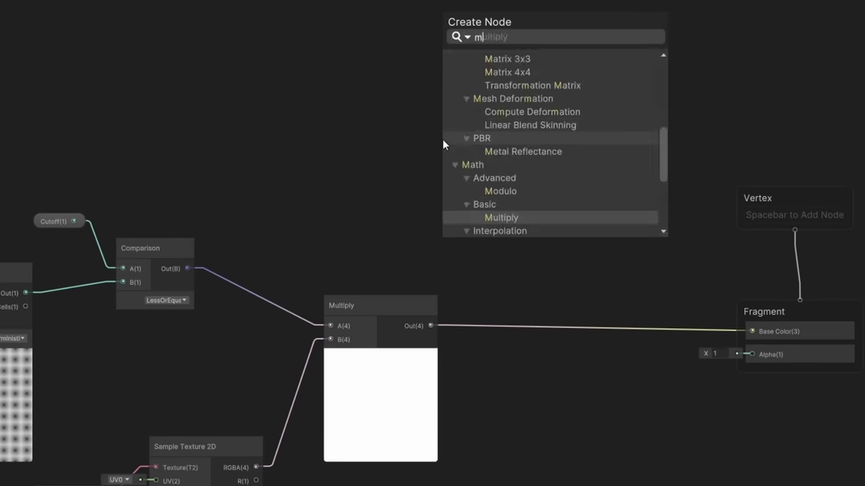
# Step: Scale the masked bloom by BloomIntensity into Base Color, lowering intensity from 4.13 to 1.09
pyautogui.press('Return')
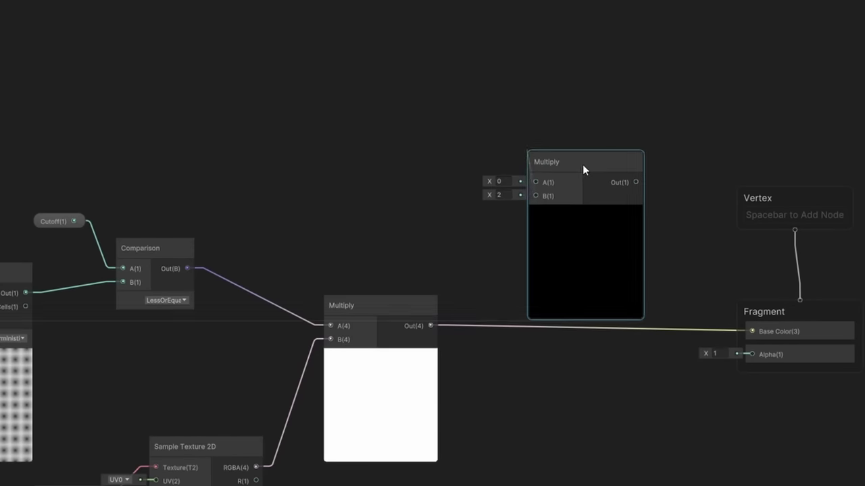
pyautogui.moveTo(430, 326); pyautogui.dragTo(537, 196)
pyautogui.moveTo(638, 181); pyautogui.dragTo(752, 331)
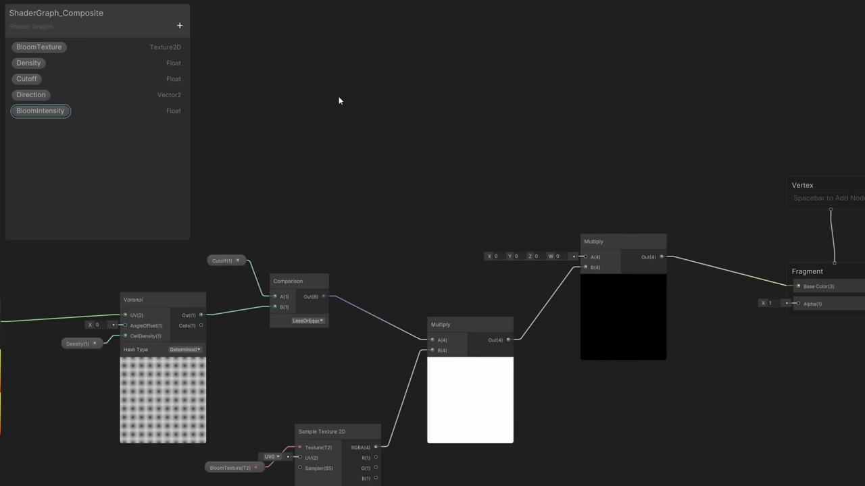
pyautogui.moveTo(41, 110); pyautogui.dragTo(455, 251)
pyautogui.moveTo(506, 259); pyautogui.dragTo(580, 275)
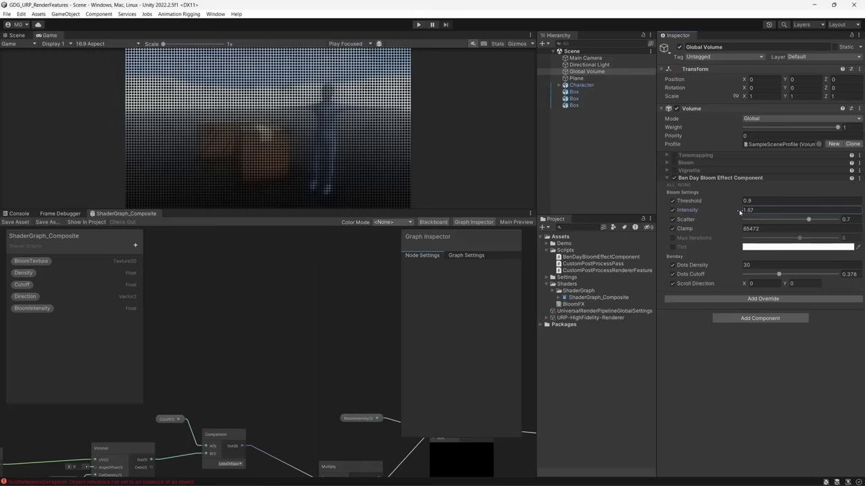
pyautogui.moveTo(773, 211); pyautogui.dragTo(726, 214)
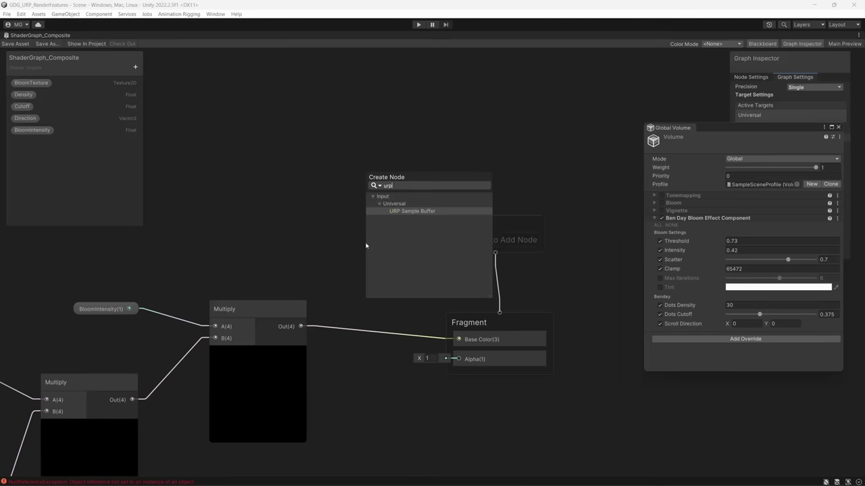
# Step: Add a URP Sample Buffer node set to BlitSource and an Add node
pyautogui.press('Return')
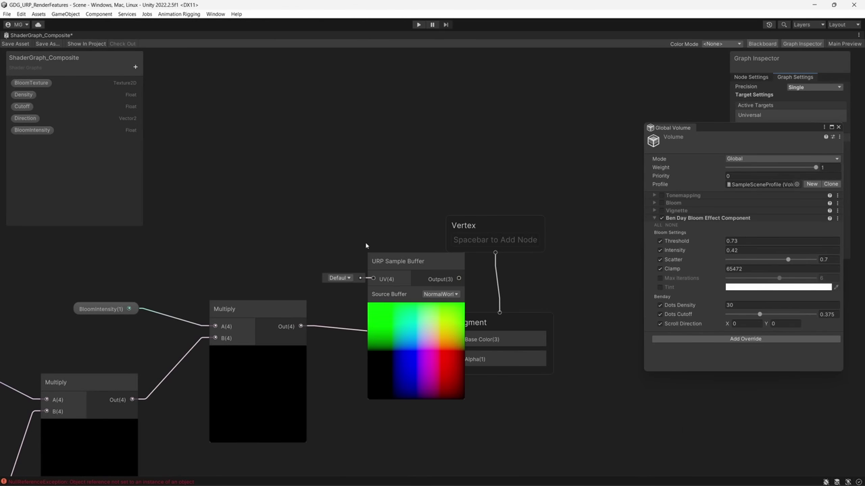
pyautogui.moveTo(403, 265); pyautogui.dragTo(281, 153)
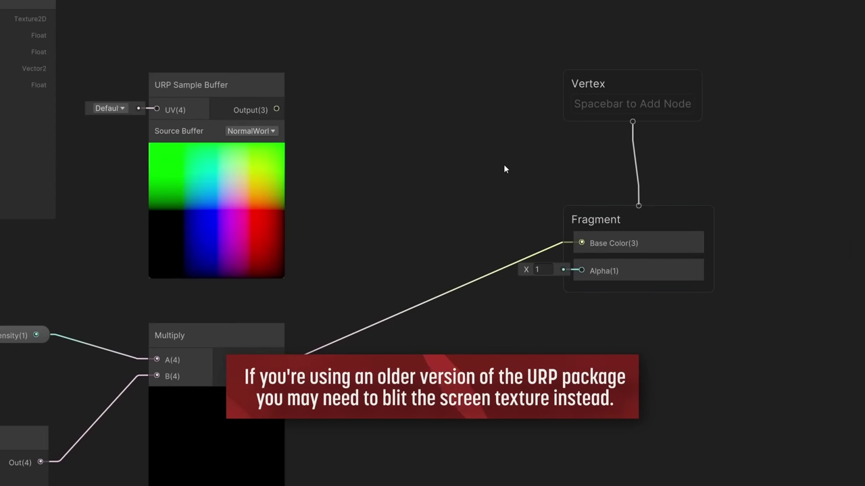
pyautogui.click(252, 131)
pyautogui.click(263, 174)
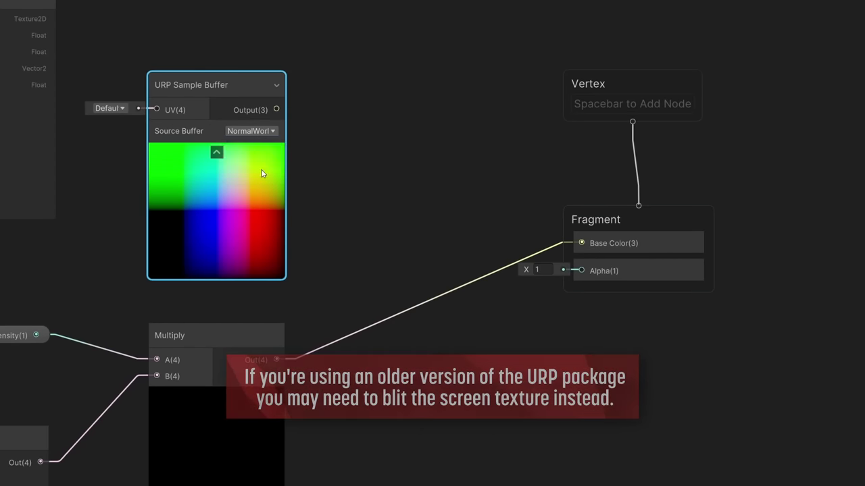
pyautogui.press('space')
pyautogui.write('add')
pyautogui.press('Return')
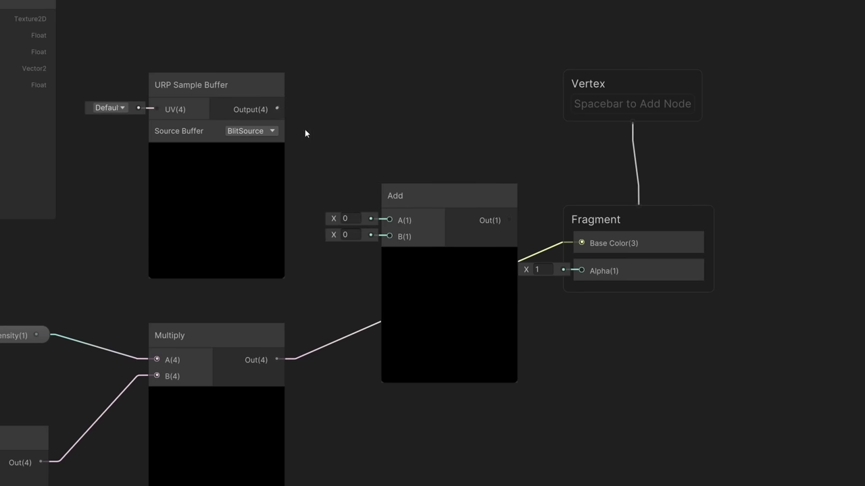
# Step: Connect URP Sample Buffer Output to Add A, set Dots Density to 50, and rotate the light to Y 291.4
pyautogui.moveTo(344, 160); pyautogui.dragTo(392, 236)
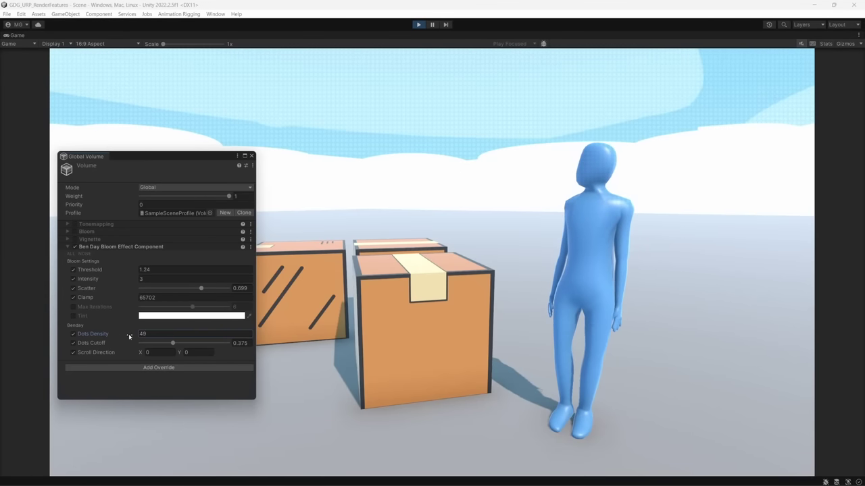
pyautogui.moveTo(128, 334); pyautogui.dragTo(131, 336)
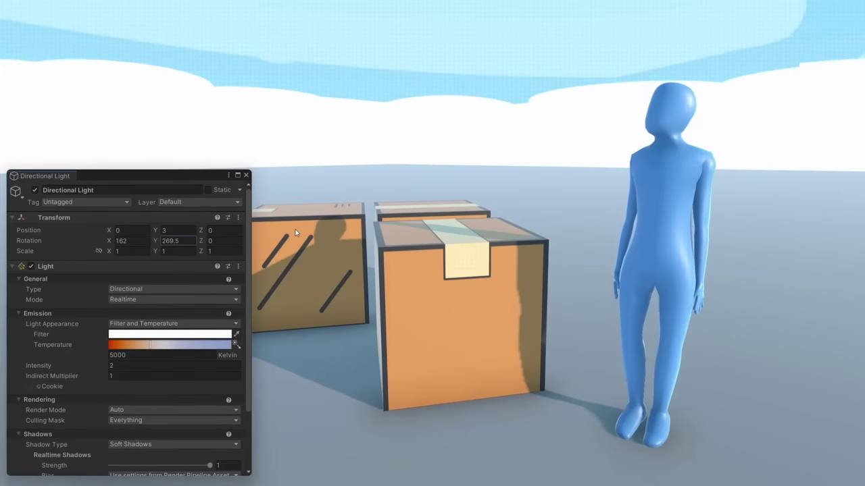
pyautogui.moveTo(311, 237); pyautogui.dragTo(566, 222)
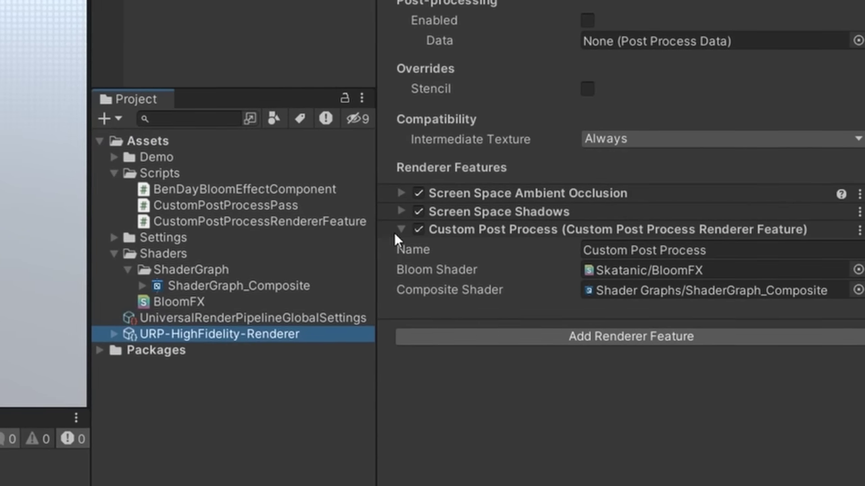
# Step: Toggle the Custom Post Process feature off and on to compare the halftone effect
pyautogui.click(422, 231)
pyautogui.click(423, 231)
pyautogui.click(427, 232)
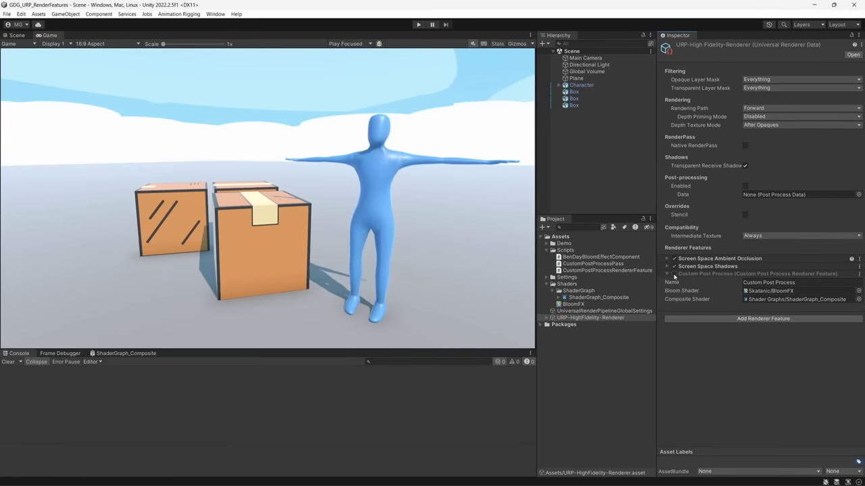
pyautogui.click(673, 273)
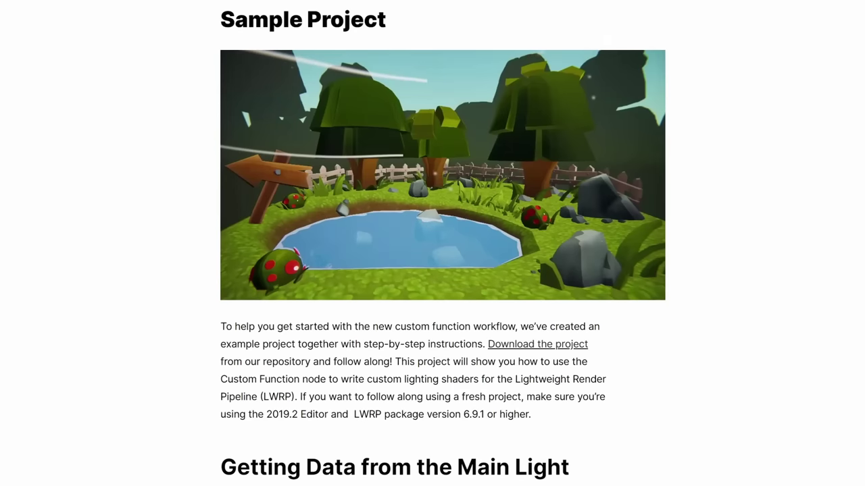
# Step: Scroll the tutorial to the #if SHADERGRAPH_PREVIEW / GetMainLight() custom function samples
pyautogui.scroll(-7, 443, 243)
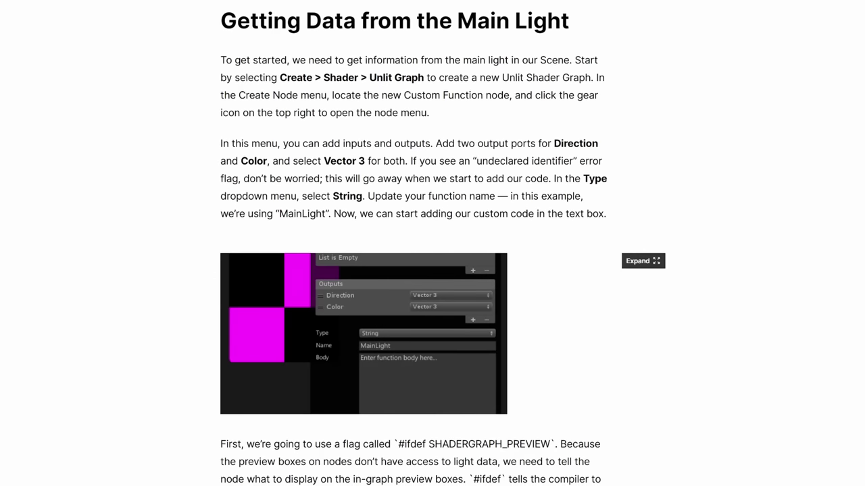
pyautogui.scroll(-5, 443, 243)
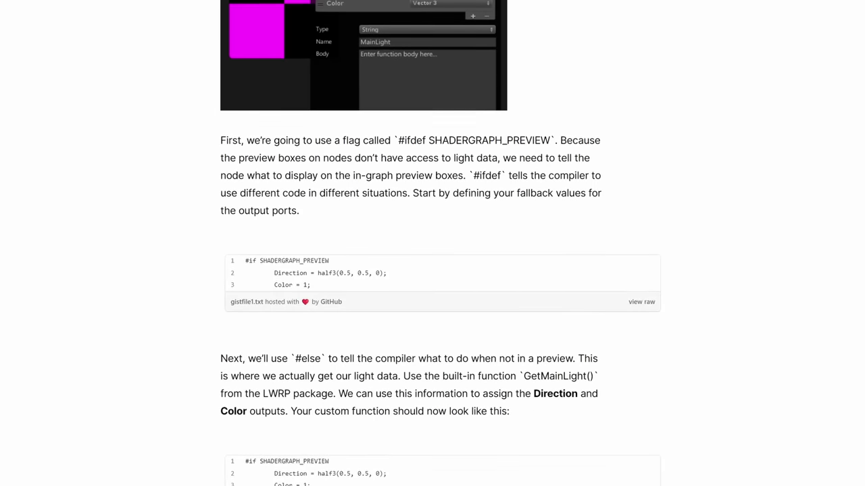
pyautogui.scroll(-3, 443, 243)
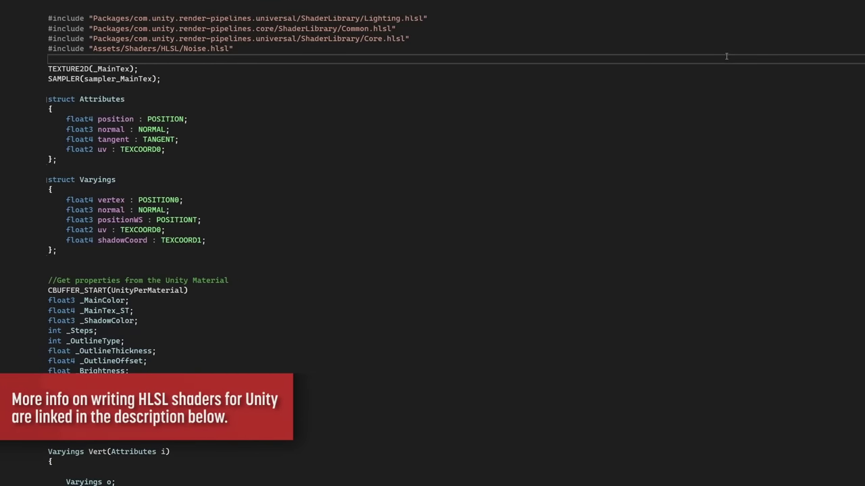
pyautogui.scroll(-5, 433, 243)
pyautogui.scroll(-4, 432, 243)
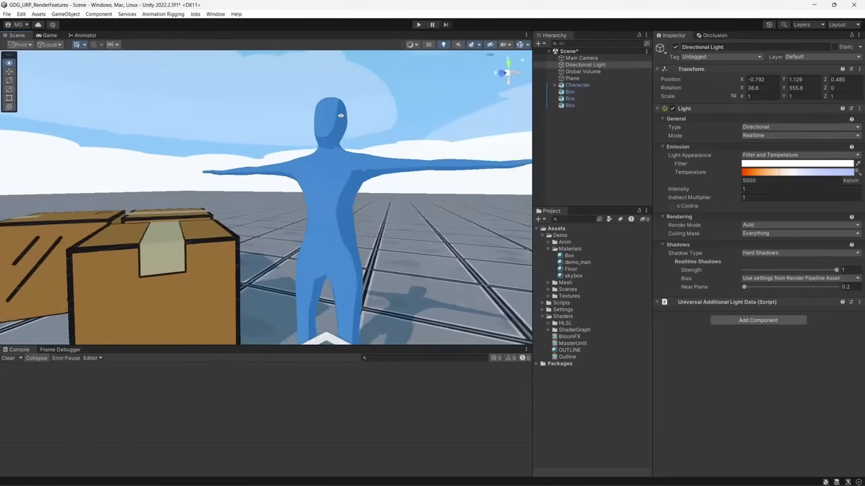
pyautogui.keyDown('alt'); pyautogui.moveTo(340, 116); pyautogui.dragTo(303, 157); pyautogui.keyUp('alt')
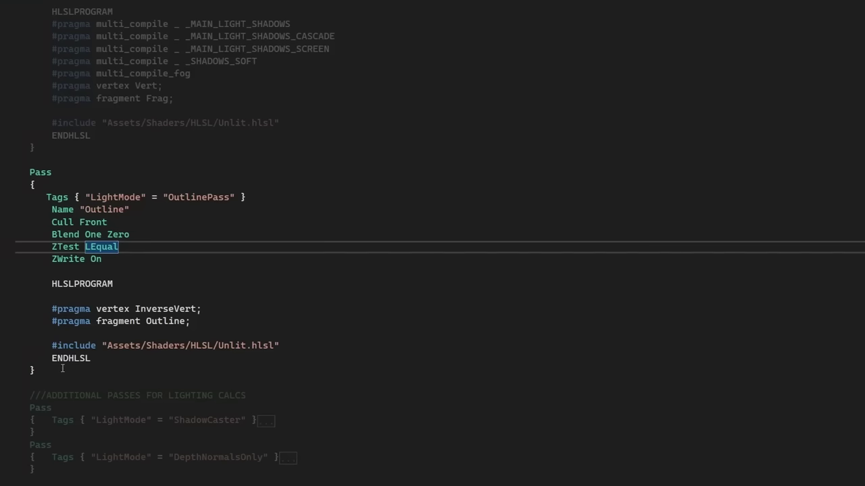
pyautogui.moveTo(62, 368); pyautogui.dragTo(34, 184)
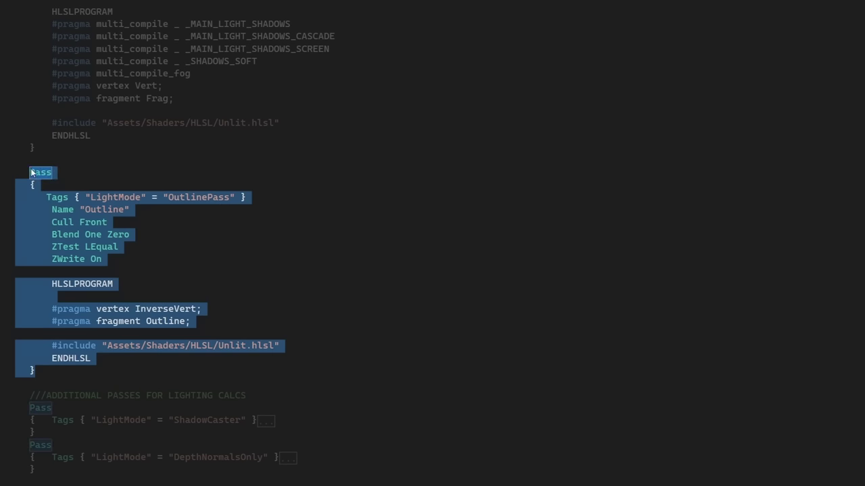
pyautogui.click(58, 165)
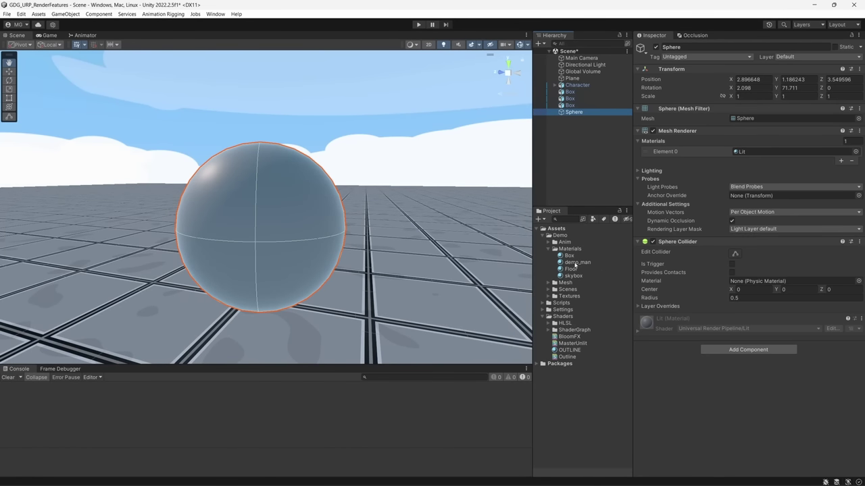
# Step: Assign Box to Mesh Renderer Element 0 and OUTLINE to Element 1, then reselect the Sphere
pyautogui.moveTo(741, 152); pyautogui.dragTo(740, 153)
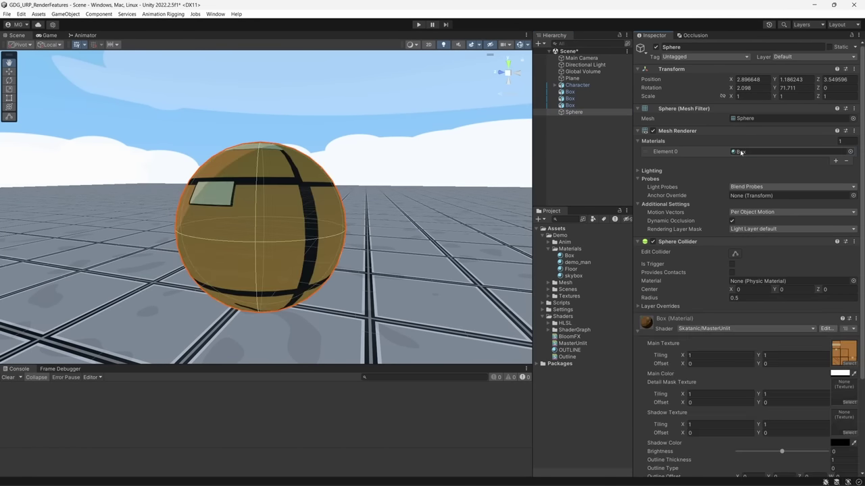
pyautogui.moveTo(569, 350); pyautogui.dragTo(662, 144)
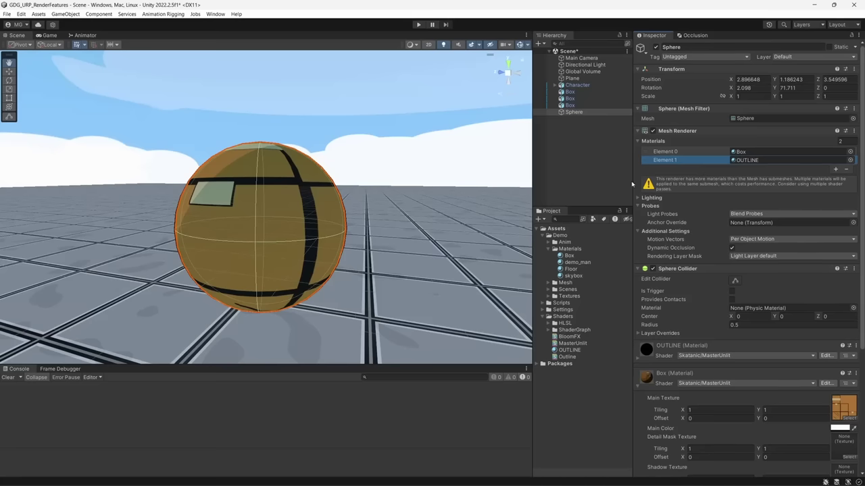
pyautogui.click(609, 179)
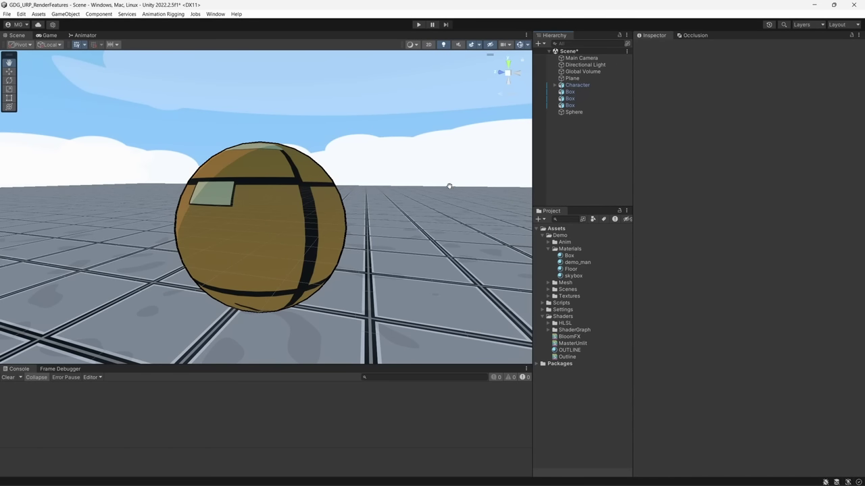
pyautogui.press('w')
pyautogui.moveTo(449, 185); pyautogui.dragTo(421, 188, button='right')
pyautogui.click(574, 112)
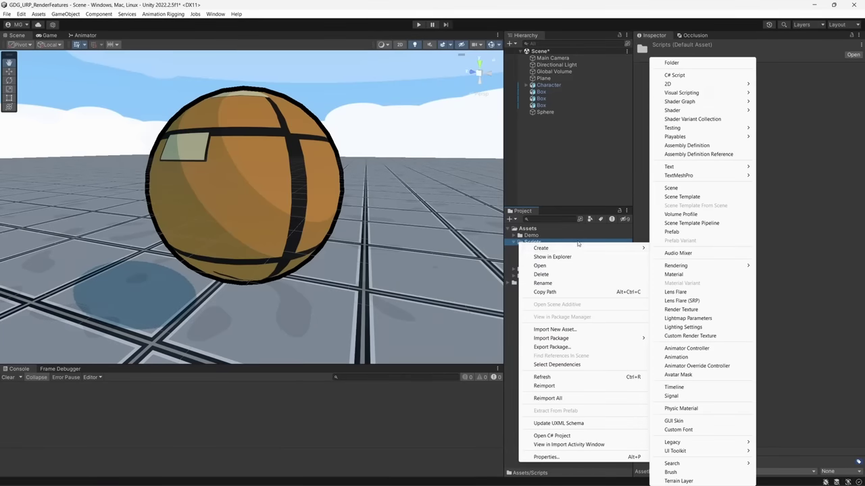
# Step: Create a new C# script named MultiPassRendererFeature in Scripts
pyautogui.click(674, 75)
pyautogui.write('MultiPass')
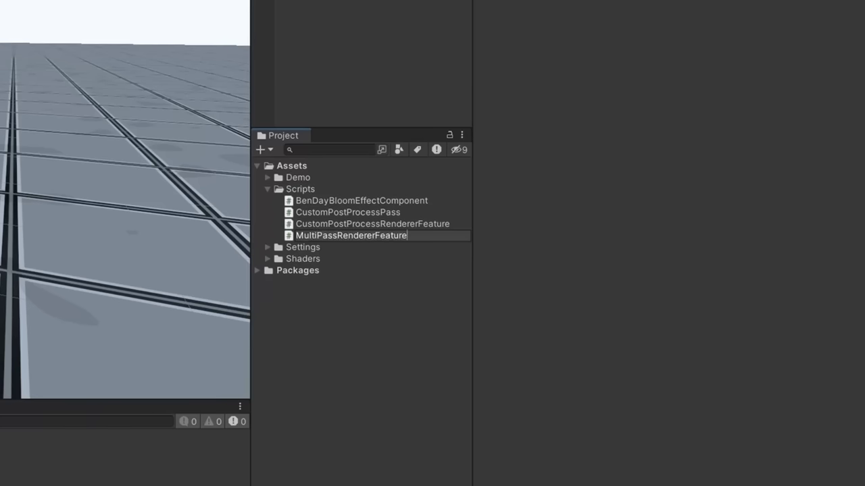
pyautogui.write('RendererFeature')
pyautogui.press('Return')
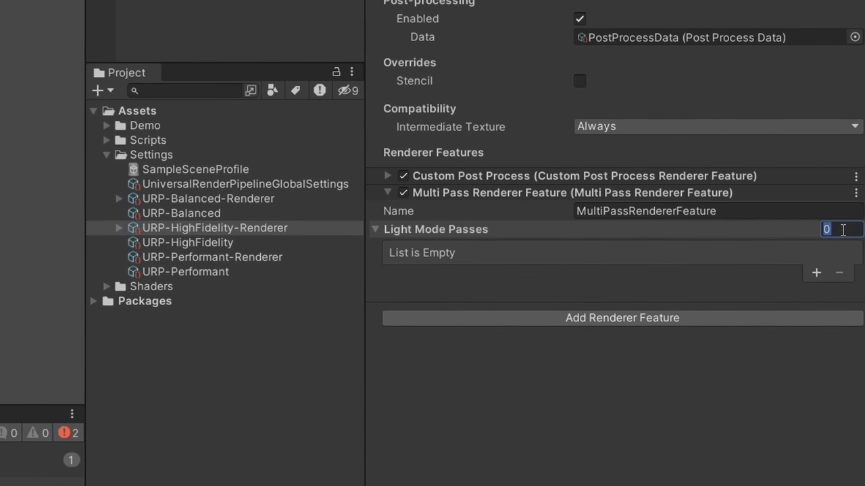
# Step: Add two light mode pass entries on the renderer feature, named Outline and Outline Two
pyautogui.click(817, 273)
pyautogui.click(766, 256)
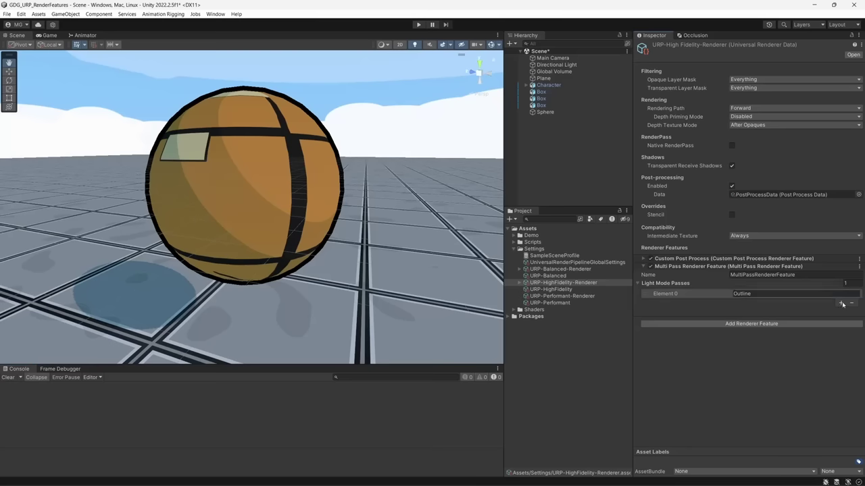
pyautogui.click(841, 303)
pyautogui.click(787, 302)
pyautogui.write('Two')
pyautogui.press('Return')
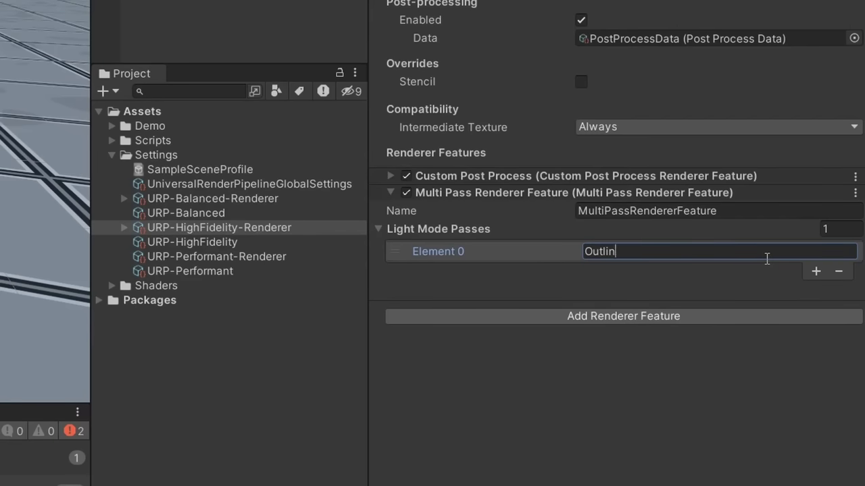
# Step: Show the MultiPassPass class and its Execute loop over m_Tags in VS Code
pyautogui.write('e')
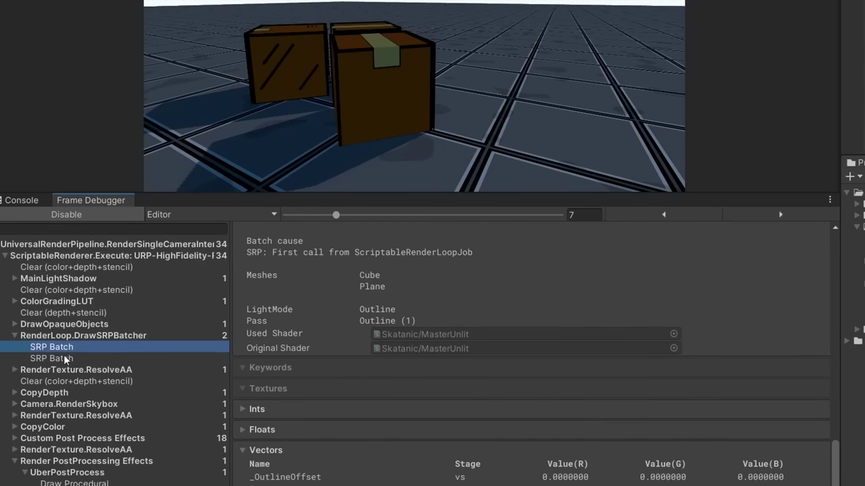
# Step: Step between the Outline and Outline Two SRP Batch draws in the Frame Debugger and adjust Outline Thickness
pyautogui.click(51, 358)
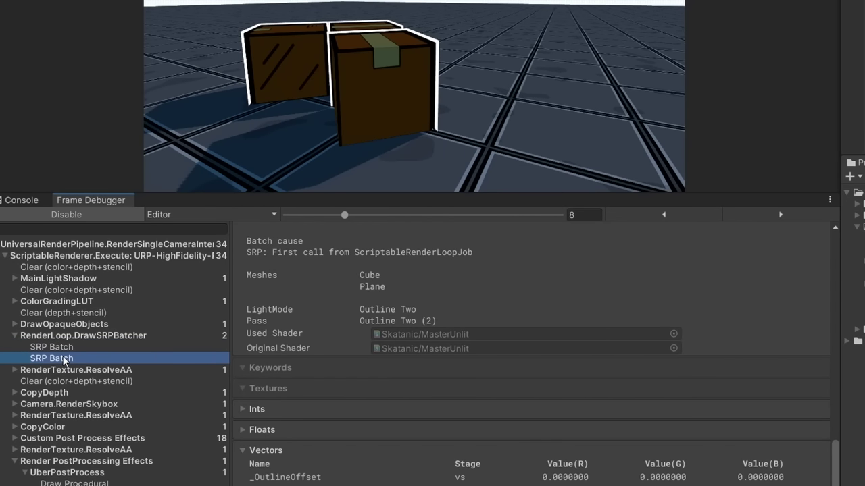
pyautogui.press('Up')
pyautogui.press('Down')
pyautogui.press('Up')
pyautogui.press('Down')
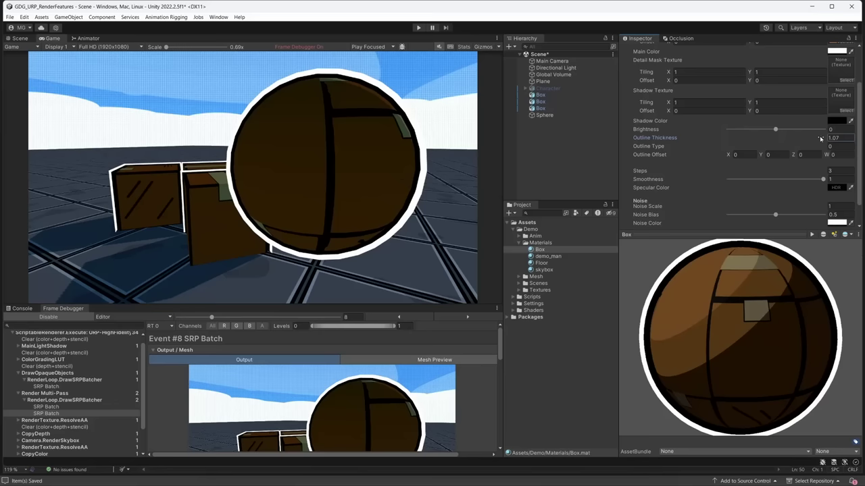
pyautogui.moveTo(820, 139); pyautogui.dragTo(804, 139)
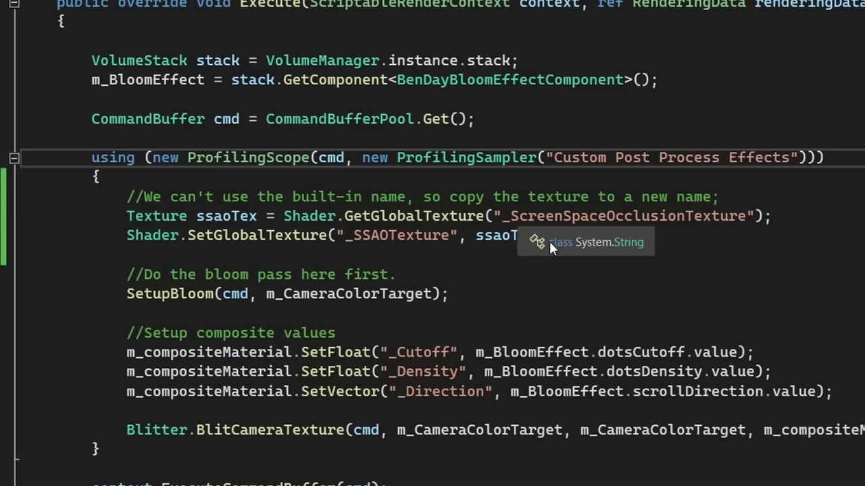
# Step: Highlight the three lines copying _ScreenSpaceOcclusionTexture to _SSAOTexture, then clear the selection
pyautogui.moveTo(566, 236); pyautogui.dragTo(154, 199)
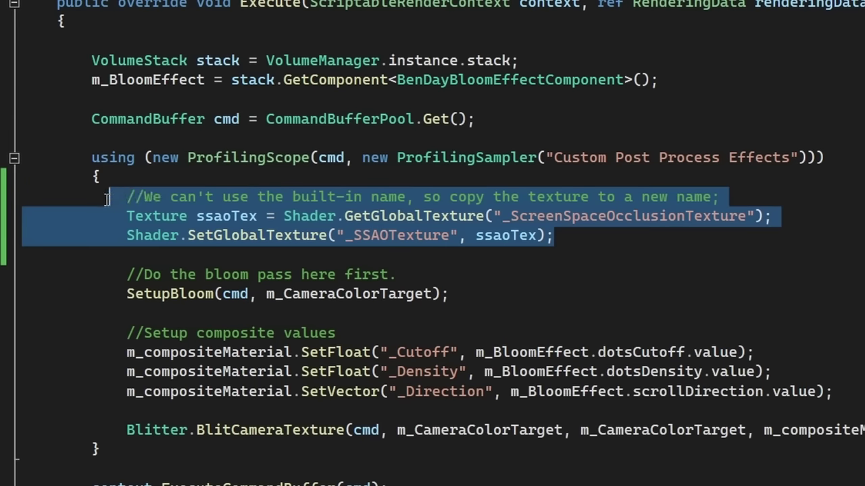
pyautogui.click(289, 136)
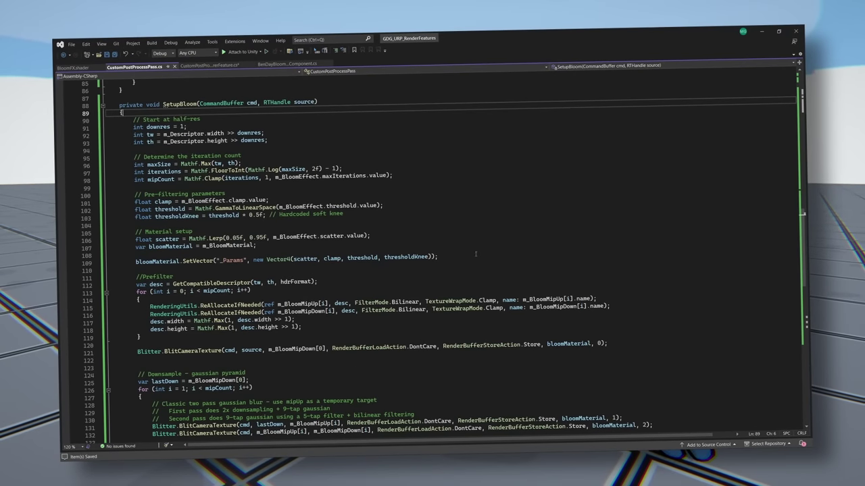
pyautogui.click(477, 256)
pyautogui.scroll(-4, 732, 218)
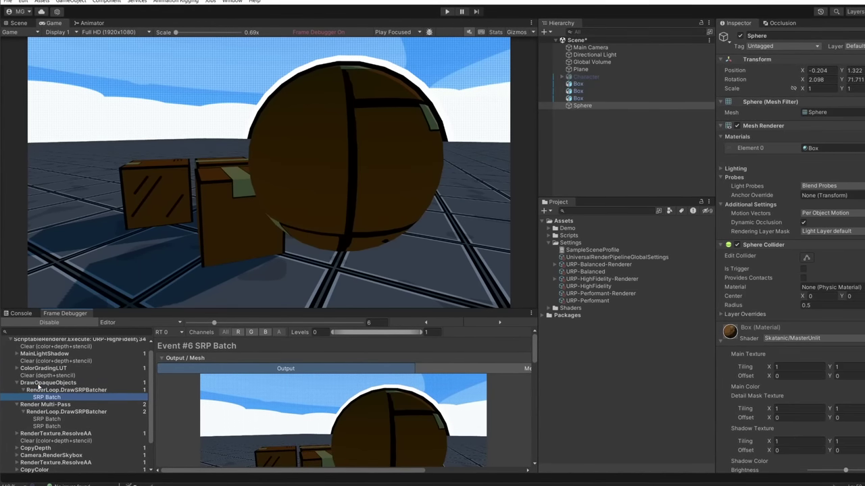
# Step: Step from DrawOpaqueObjects into Render Multi-Pass and its SRP Batch draws in the Frame Debugger
pyautogui.press('Down')
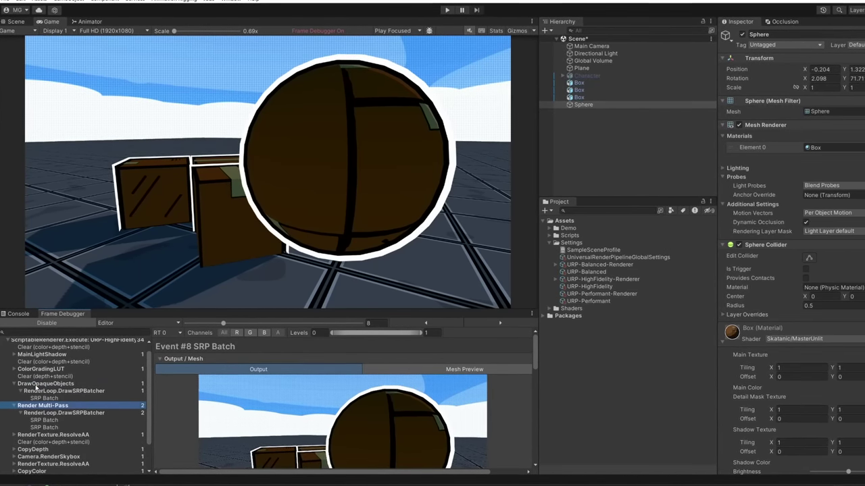
pyautogui.press('Down')
pyautogui.press('Down')
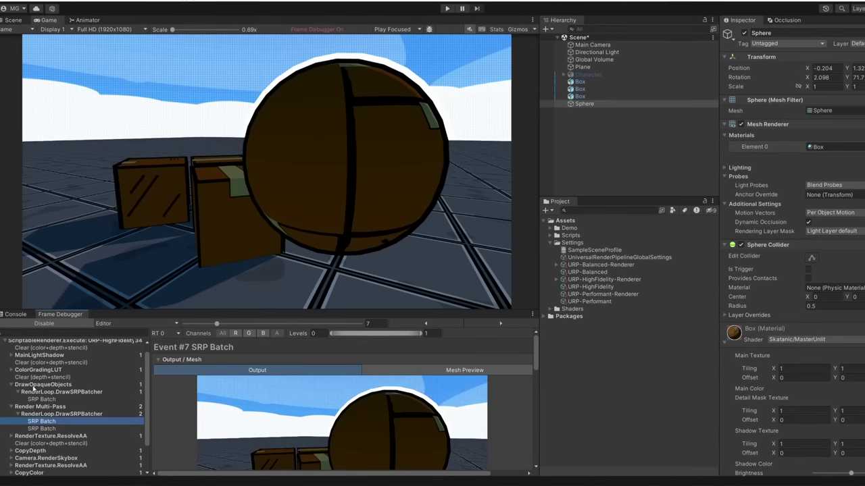
pyautogui.press('Up')
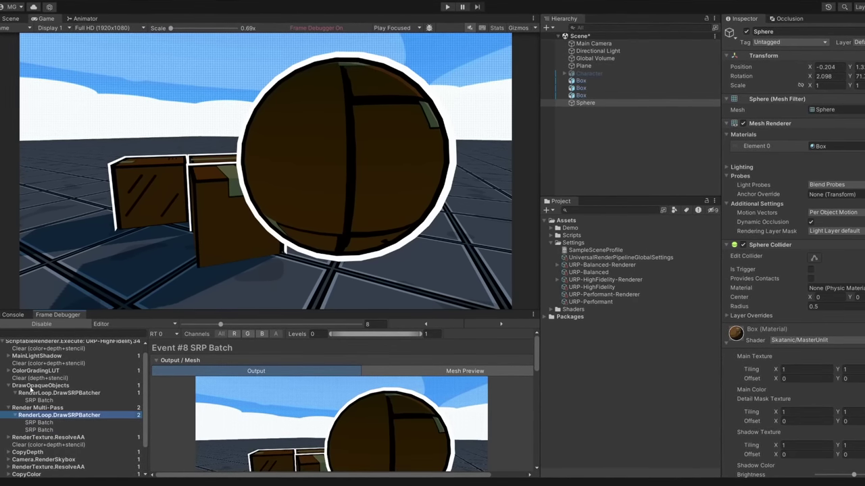